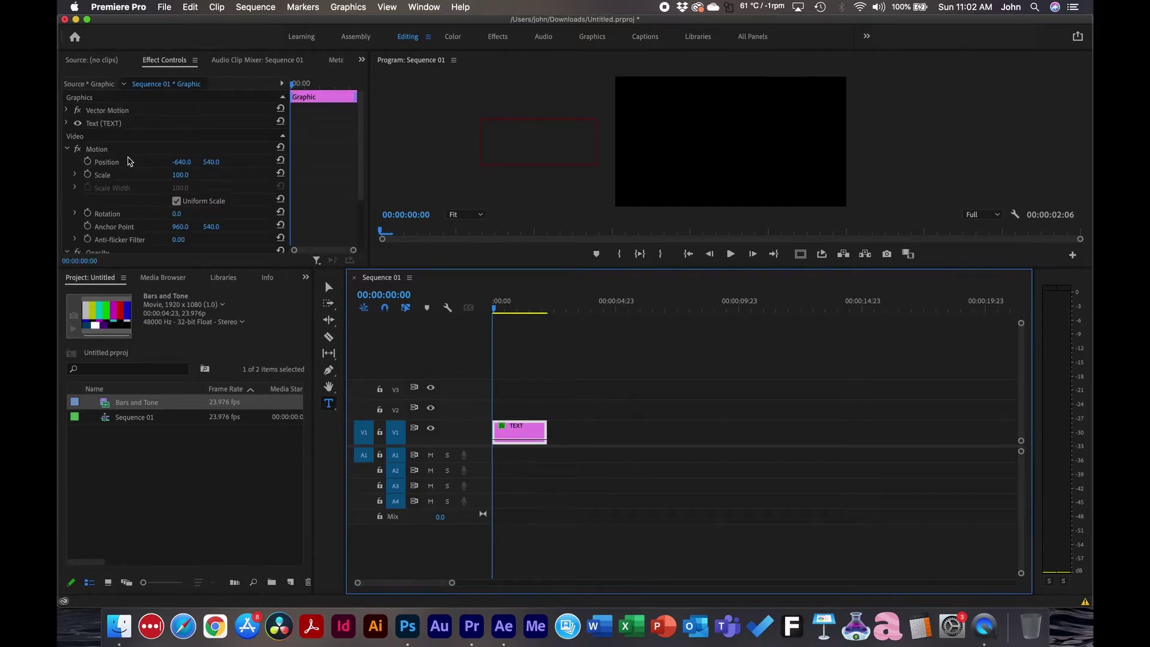
Start Position keyframing on the TEXT clip at the sequence start and fit the timeline.
{"action": "left_click", "coordinate": [87, 162]}
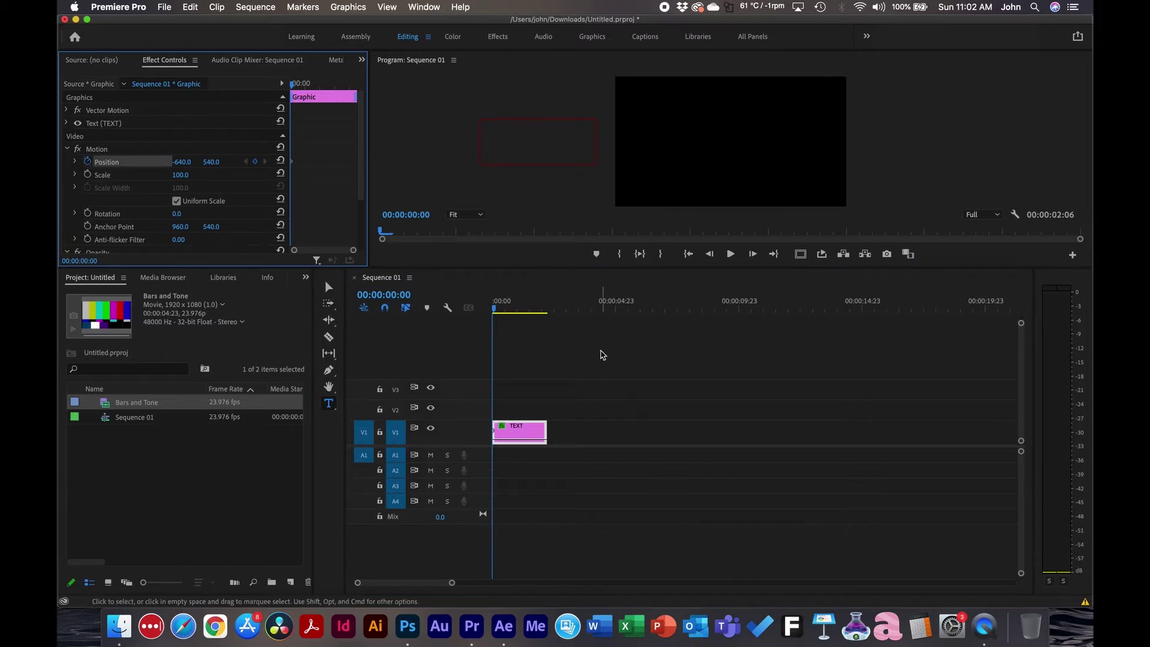
{"action": "left_click", "coordinate": [603, 354]}
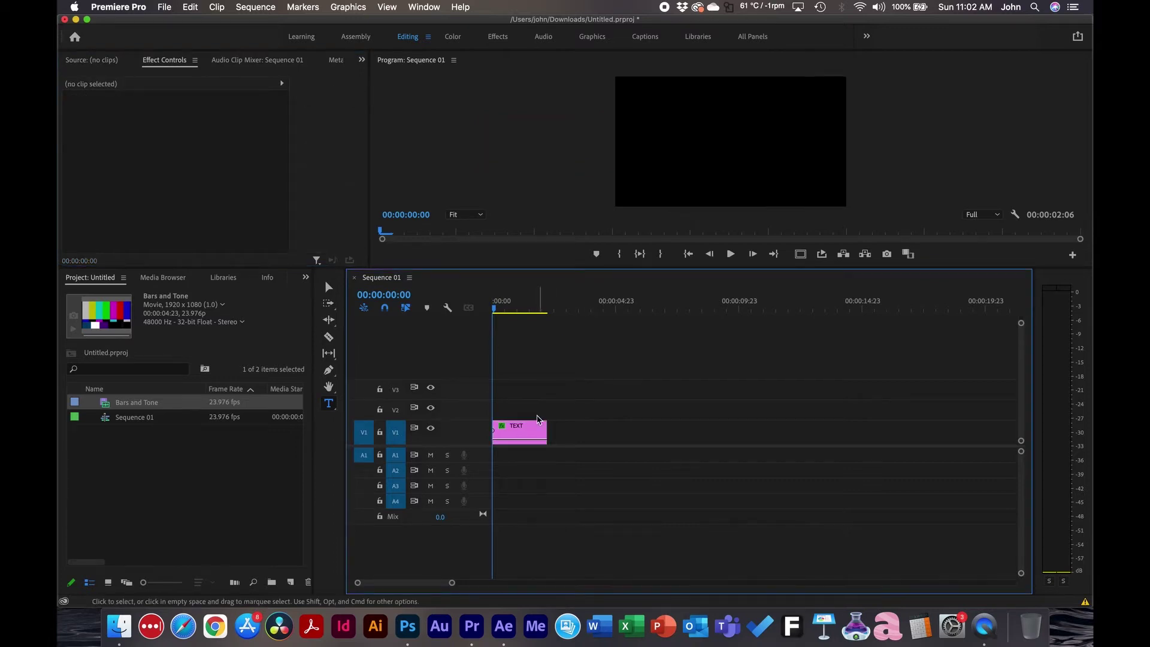
{"action": "left_click", "coordinate": [523, 426]}
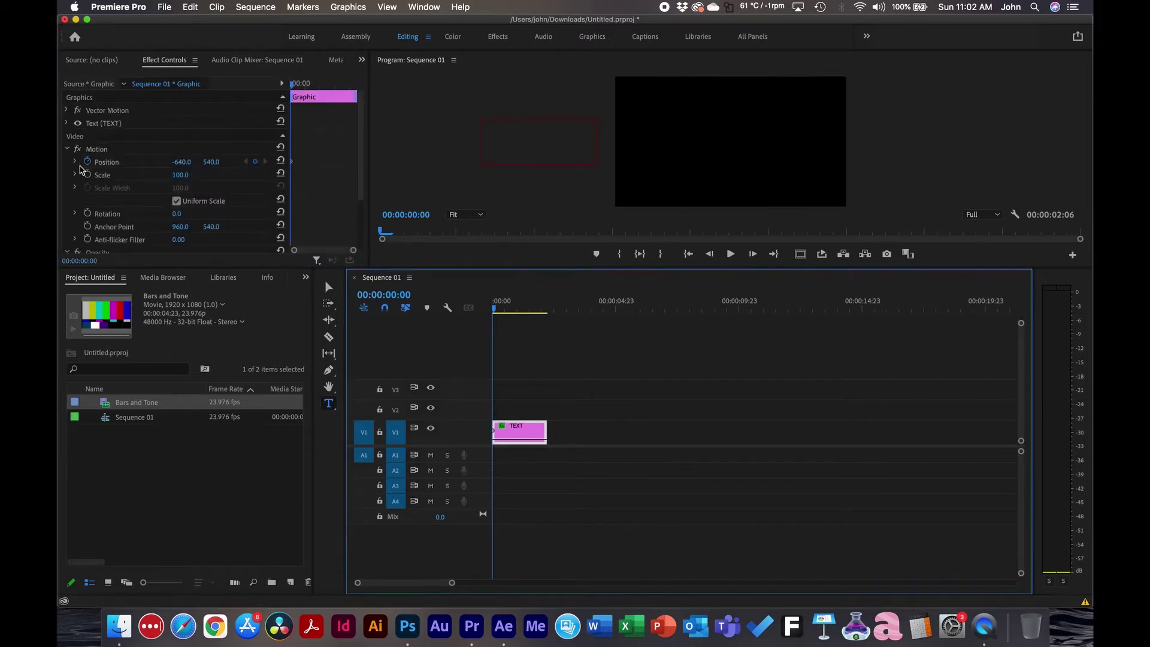
{"action": "left_click", "coordinate": [535, 362]}
{"action": "key", "text": "backslash"}
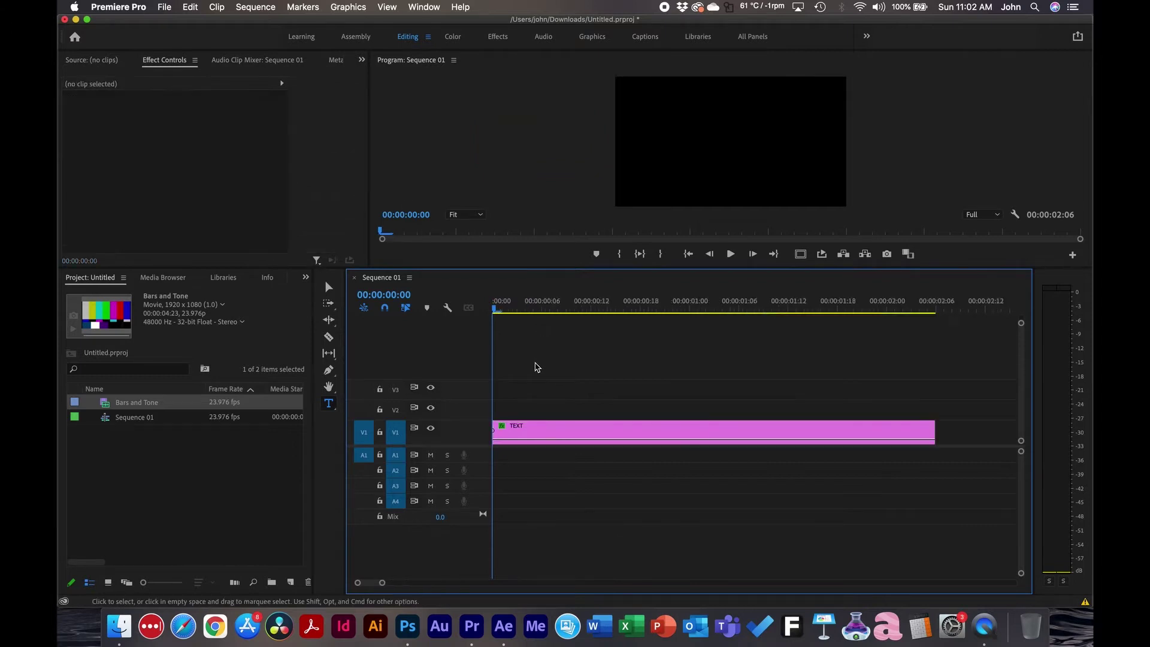
Key Position X at about 917 at 15 frames, then play from the start.
{"action": "left_click_drag", "start_coordinate": [582, 303], "coordinate": [617, 303]}
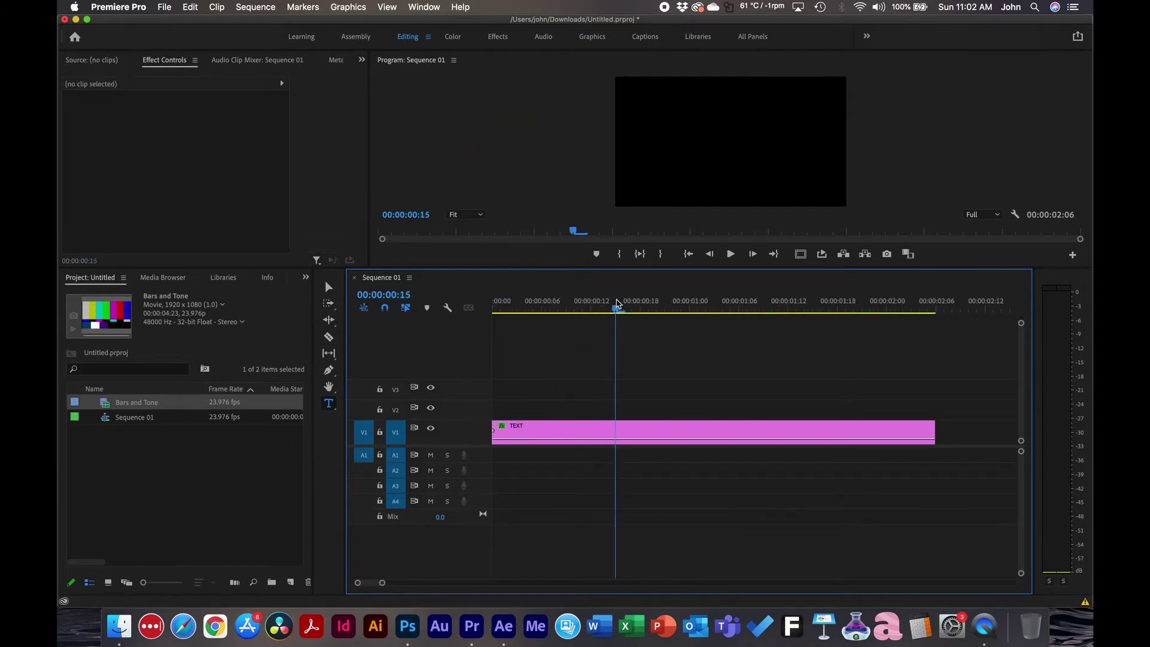
{"action": "left_click", "coordinate": [583, 428]}
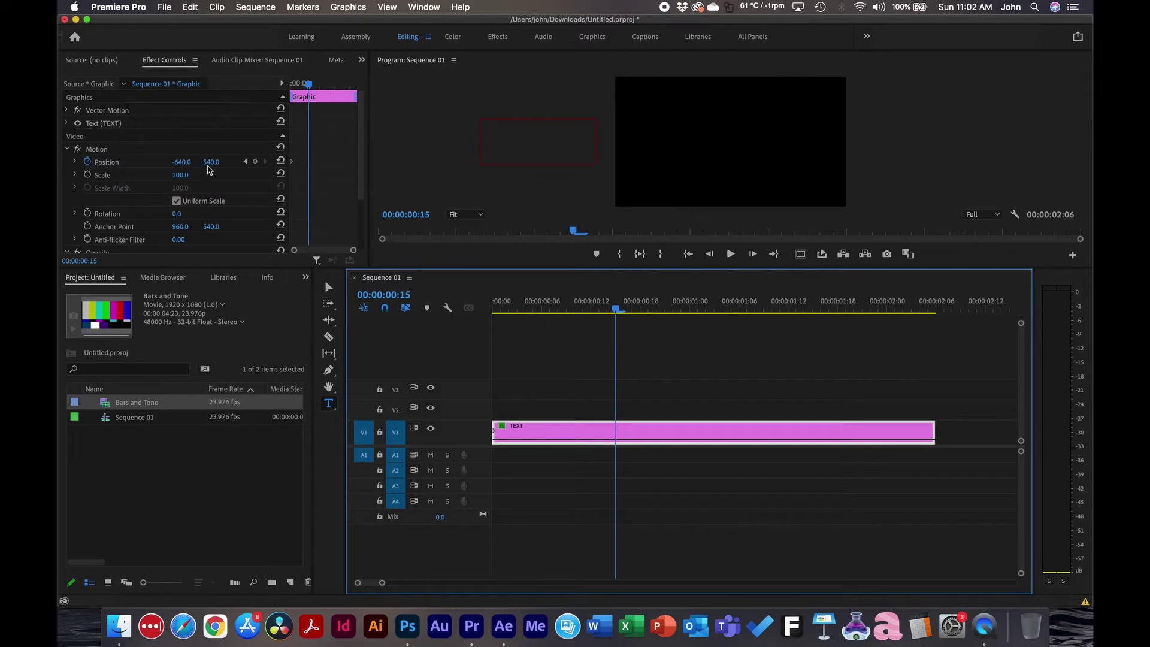
{"action": "mouse_move", "coordinate": [181, 162]}
{"action": "left_mouse_down"}
{"action": "mouse_move", "coordinate": [172, 166]}
{"action": "mouse_move", "coordinate": [194, 167]}
{"action": "left_mouse_up"}
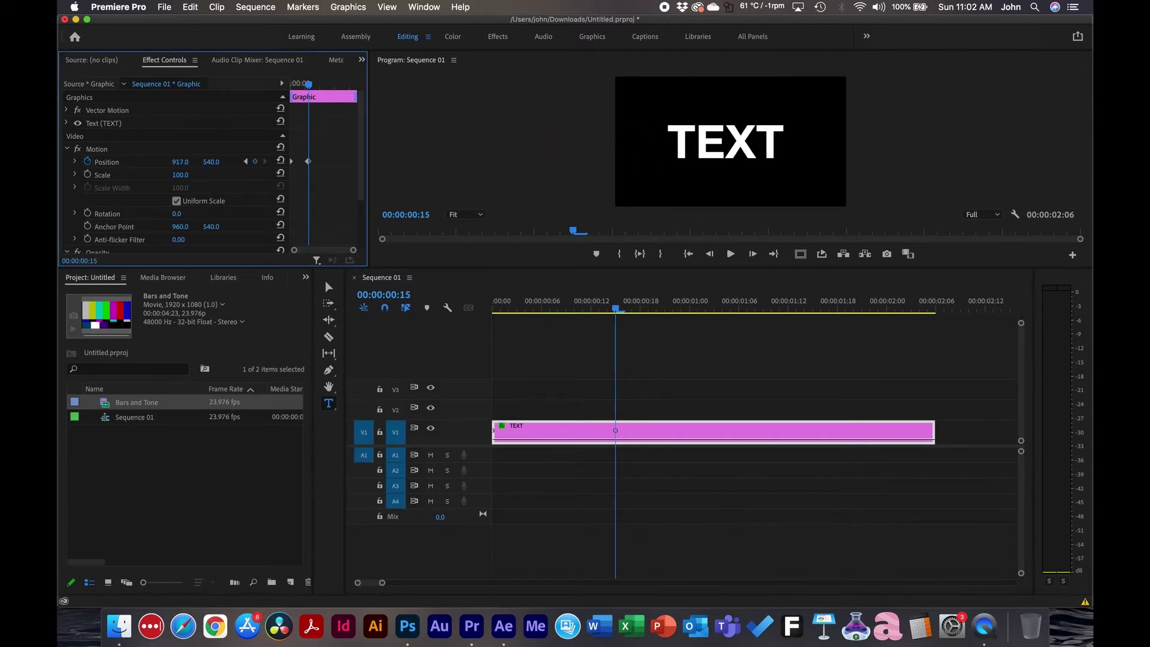
{"action": "key", "text": "Home"}
{"action": "key", "text": "space"}
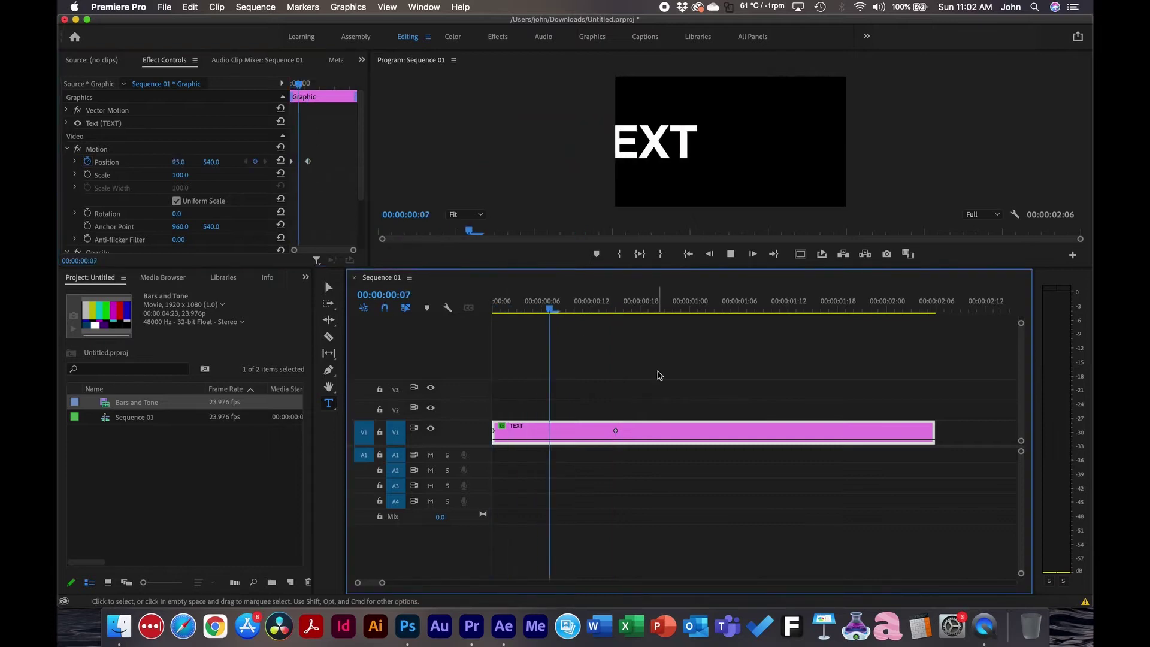
Switch the 15-frame Position keyframe to Bezier temporal interpolation.
{"action": "key", "text": "space"}
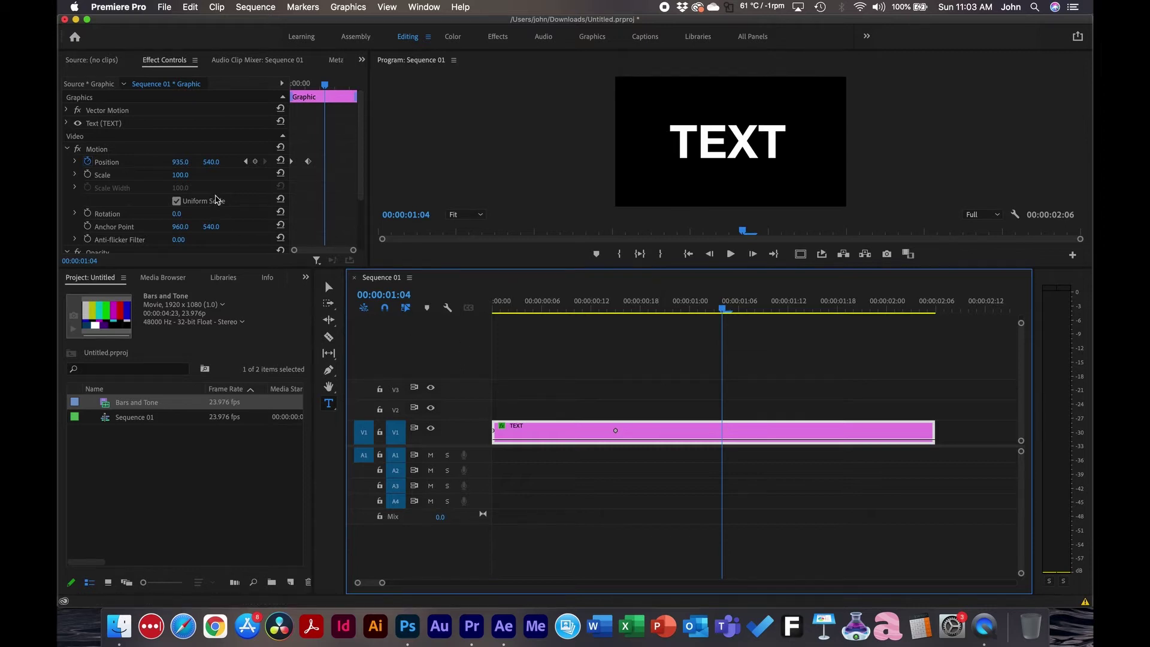
{"action": "left_click", "coordinate": [324, 200]}
{"action": "left_click_drag", "start_coordinate": [336, 147], "coordinate": [291, 168]}
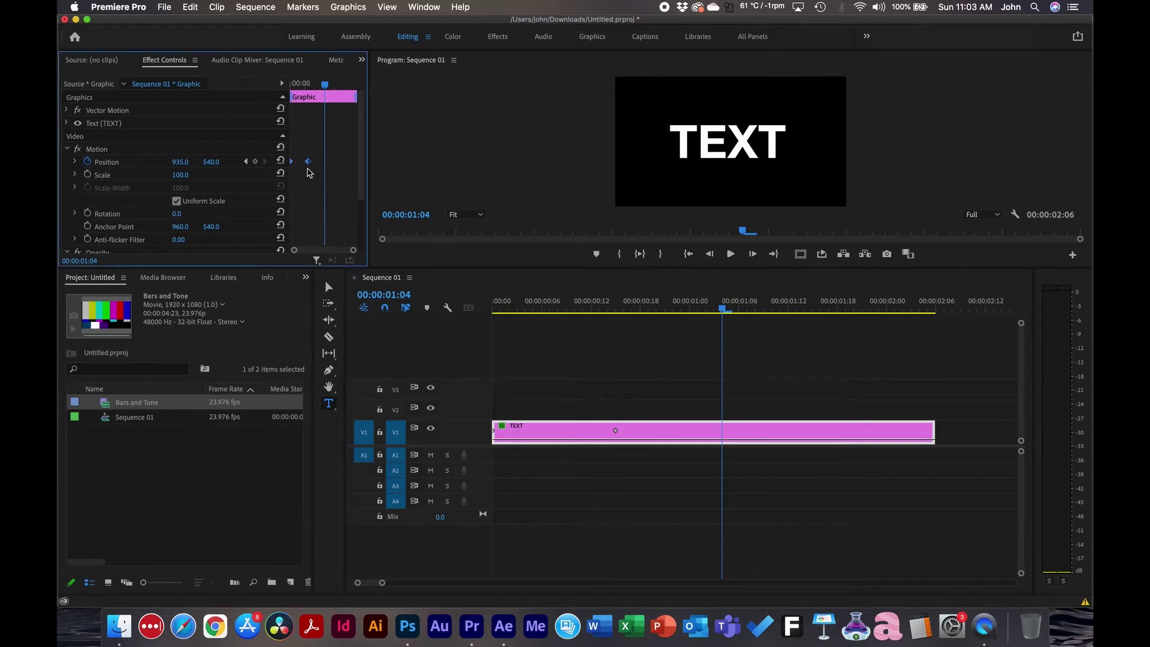
{"action": "right_click", "coordinate": [308, 161]}
{"action": "left_click", "coordinate": [619, 352]}
Play the eased TEXT slide-in from the start of the sequence.
{"action": "left_click", "coordinate": [617, 307]}
{"action": "key", "text": "Home"}
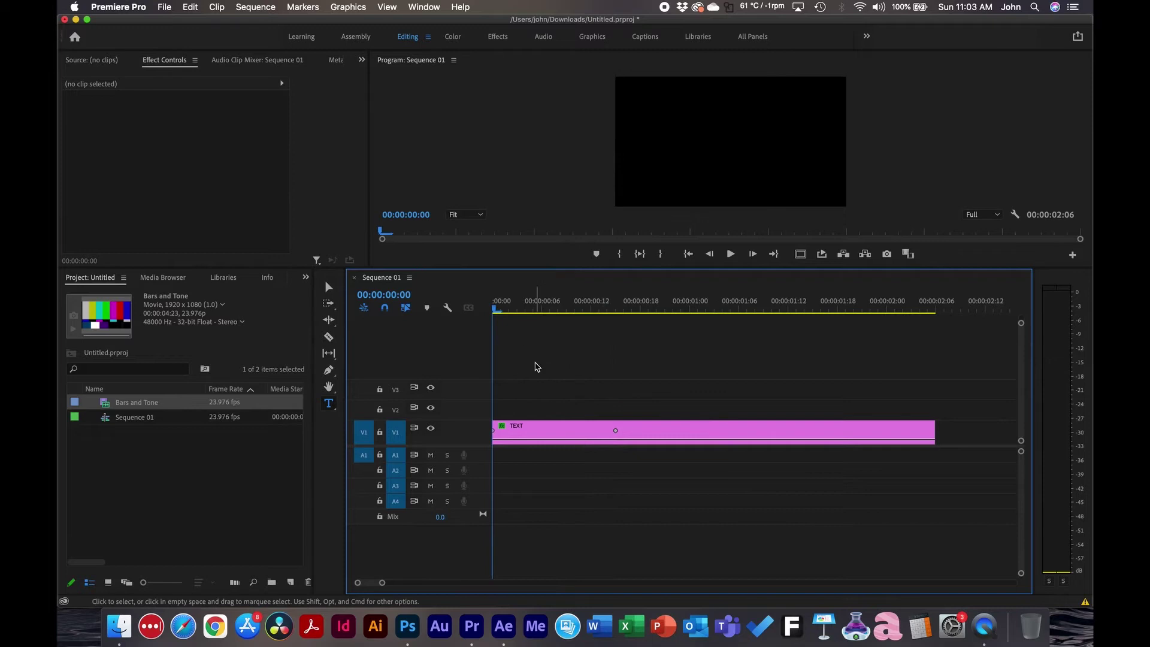
{"action": "key", "text": "space"}
{"action": "key", "text": "space"}
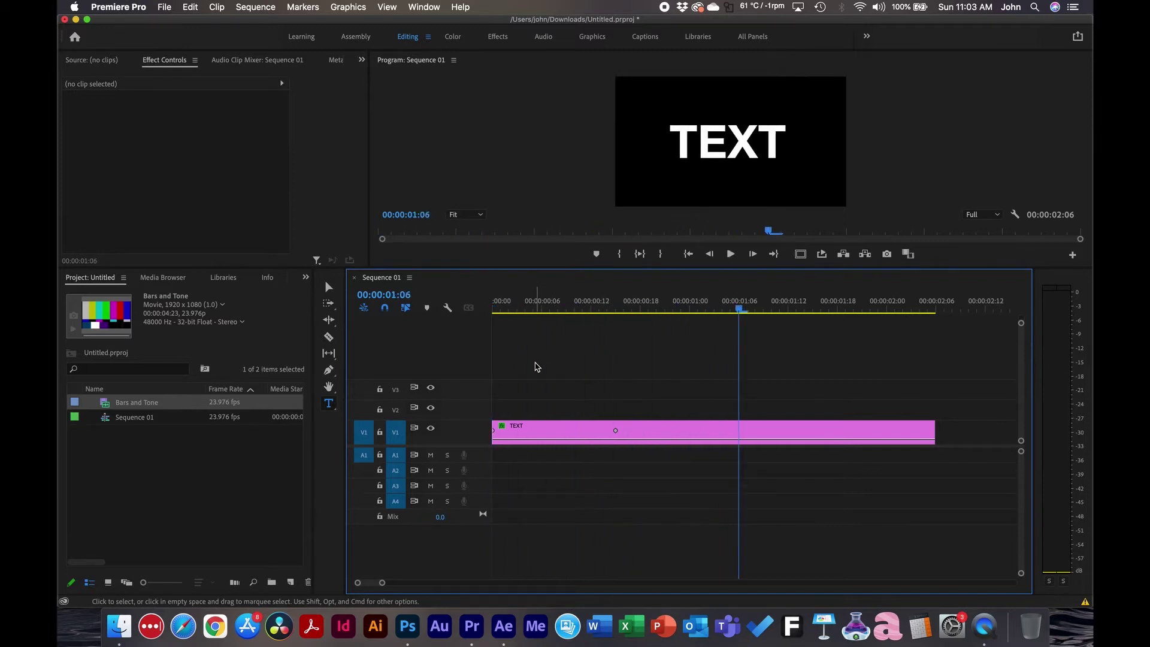
Show the Position velocity graph at frame 8 with the end keyframe's Bezier handles visible.
{"action": "left_click", "coordinate": [547, 430]}
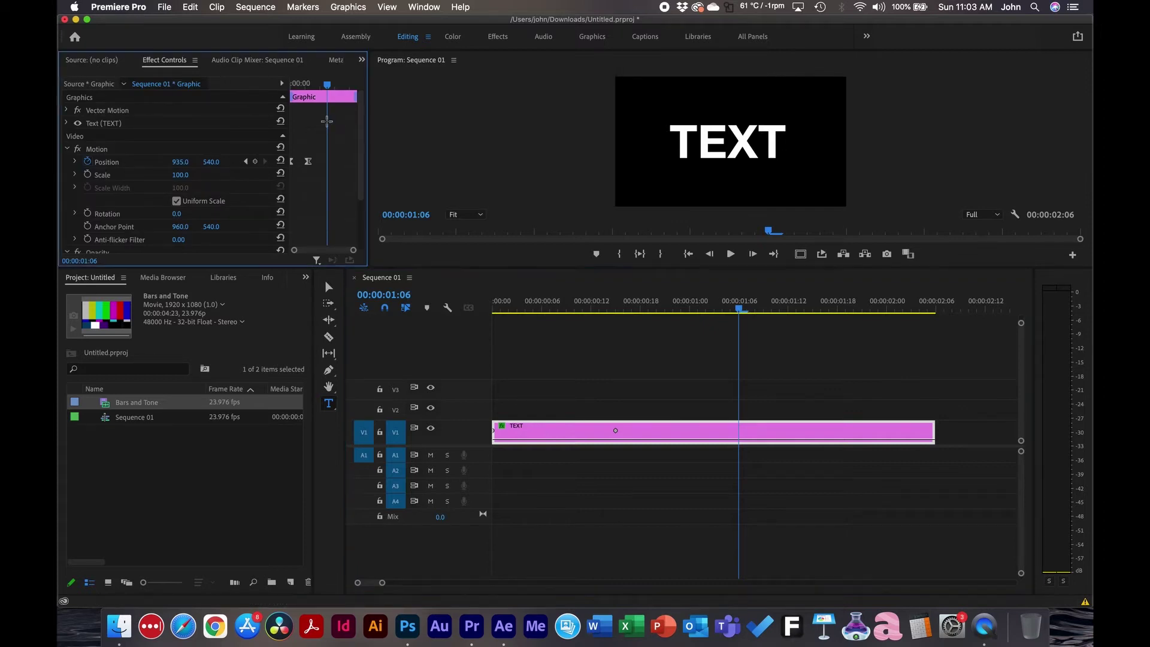
{"action": "key", "text": "grave"}
{"action": "left_click", "coordinate": [75, 161]}
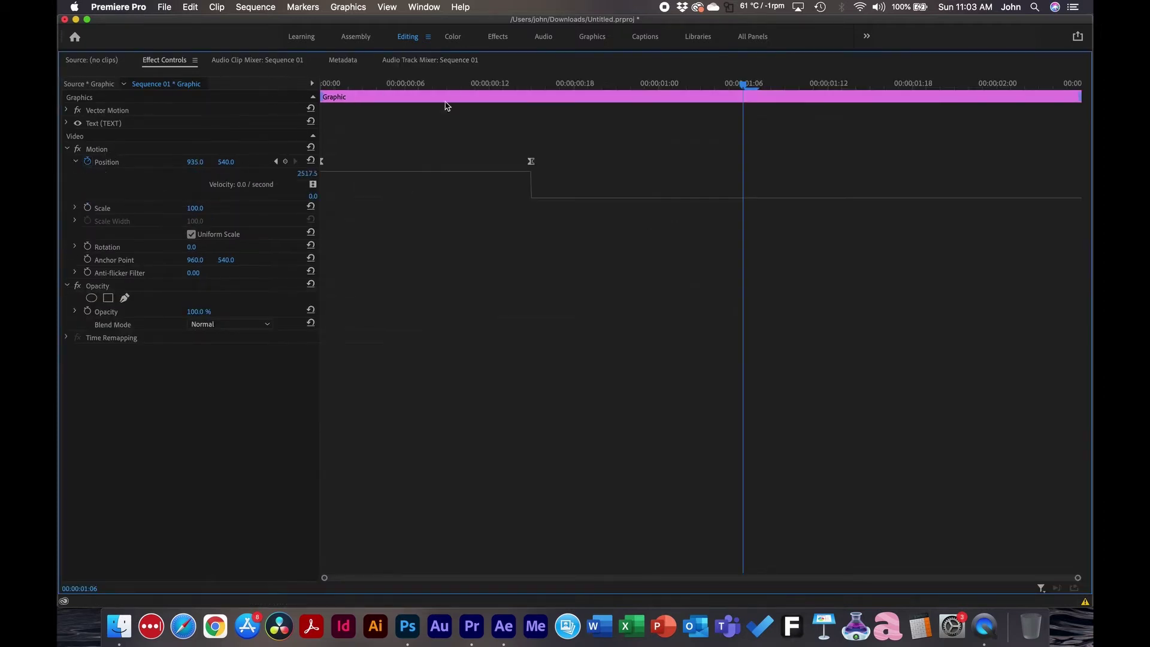
{"action": "left_click", "coordinate": [435, 83]}
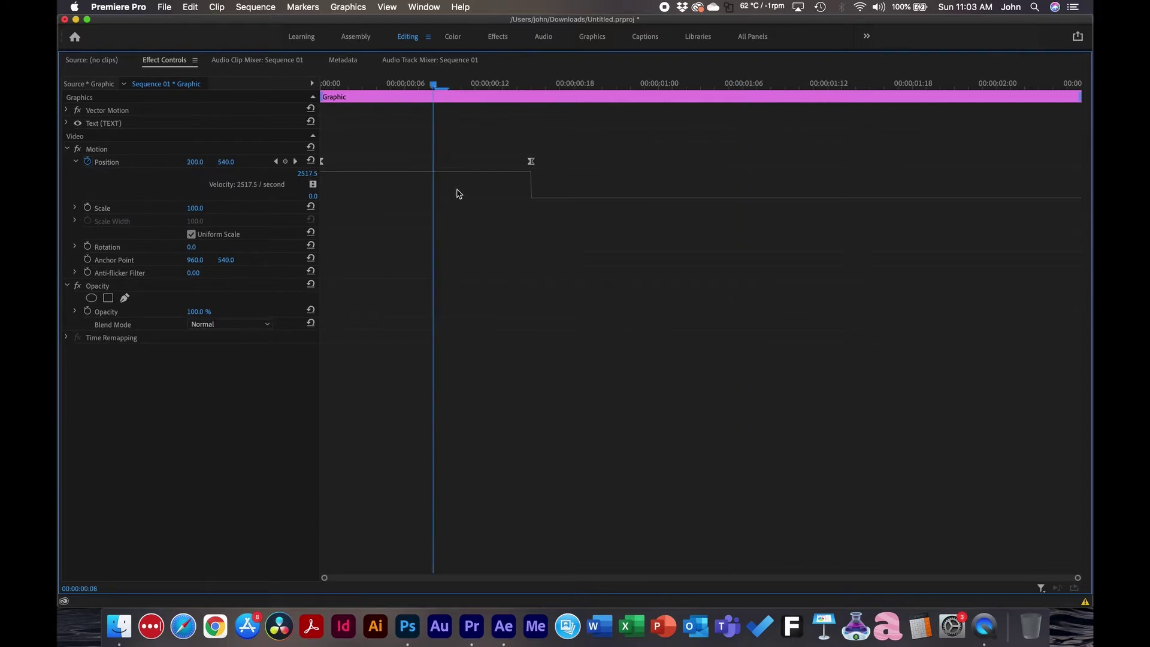
{"action": "key", "text": "equal"}
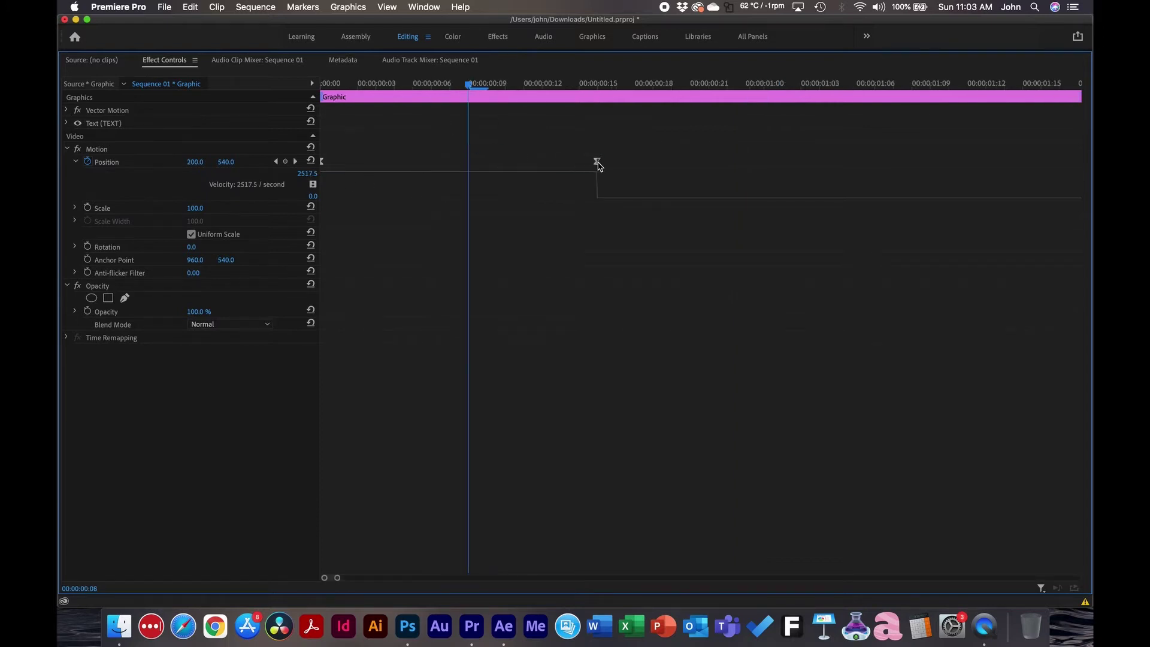
{"action": "left_click", "coordinate": [596, 162]}
{"action": "key", "text": "grave"}
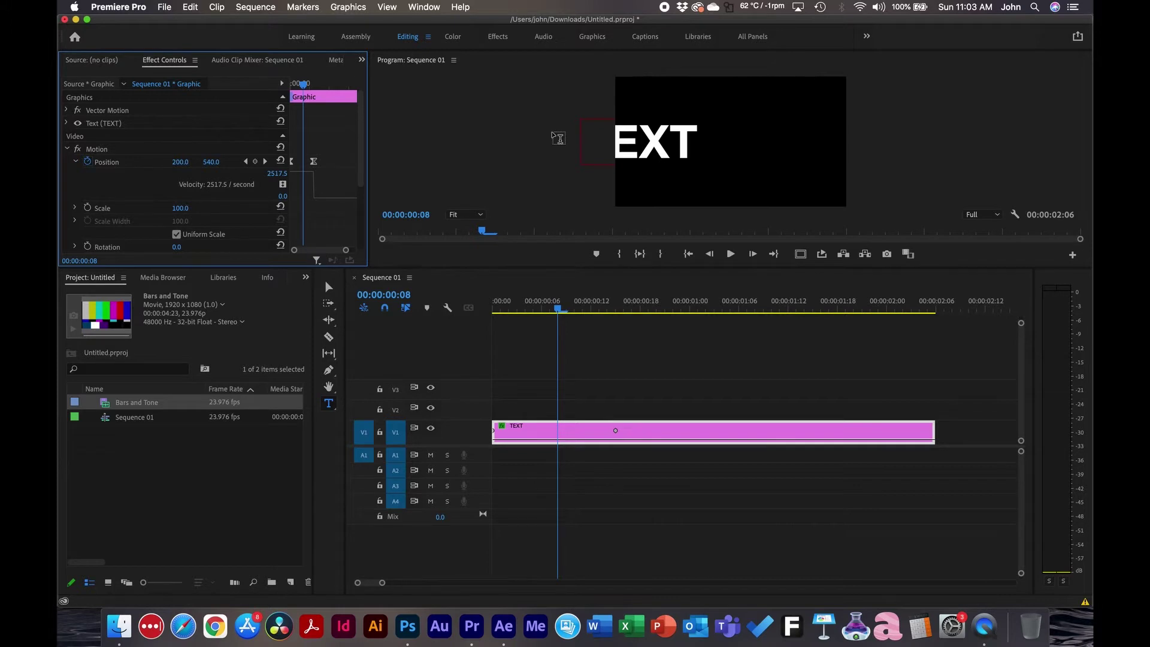
Display the TEXT clip's Position keyframes in an expanded, taller V1 track.
{"action": "left_click", "coordinate": [502, 431]}
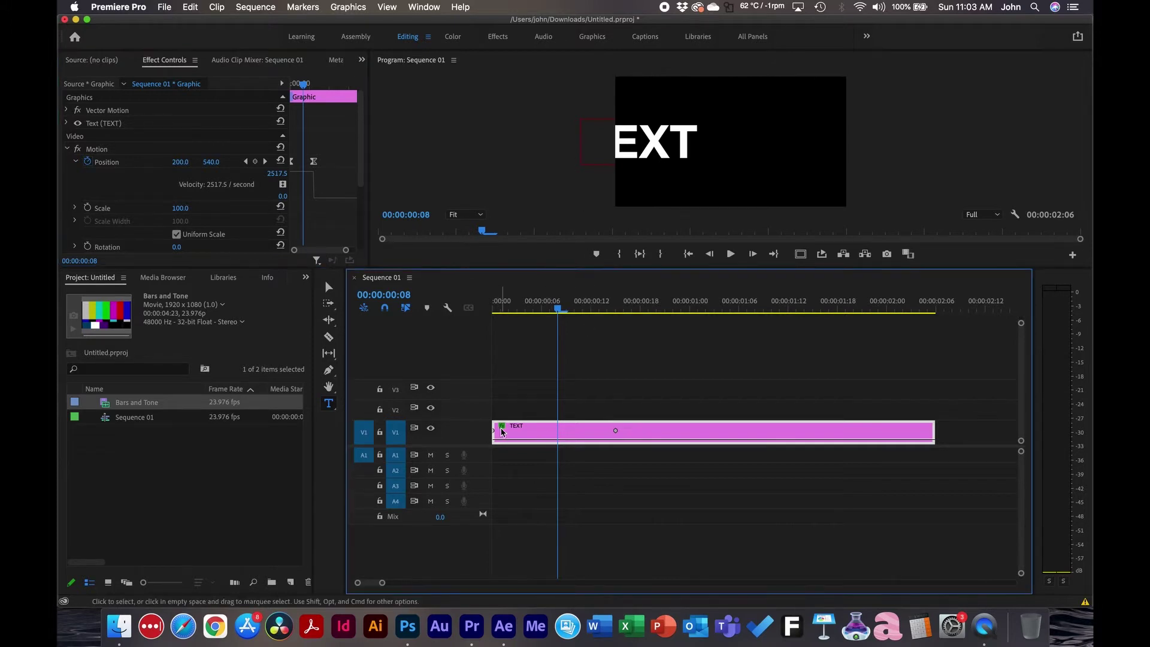
{"action": "left_click", "coordinate": [502, 432]}
{"action": "mouse_move", "coordinate": [556, 444]}
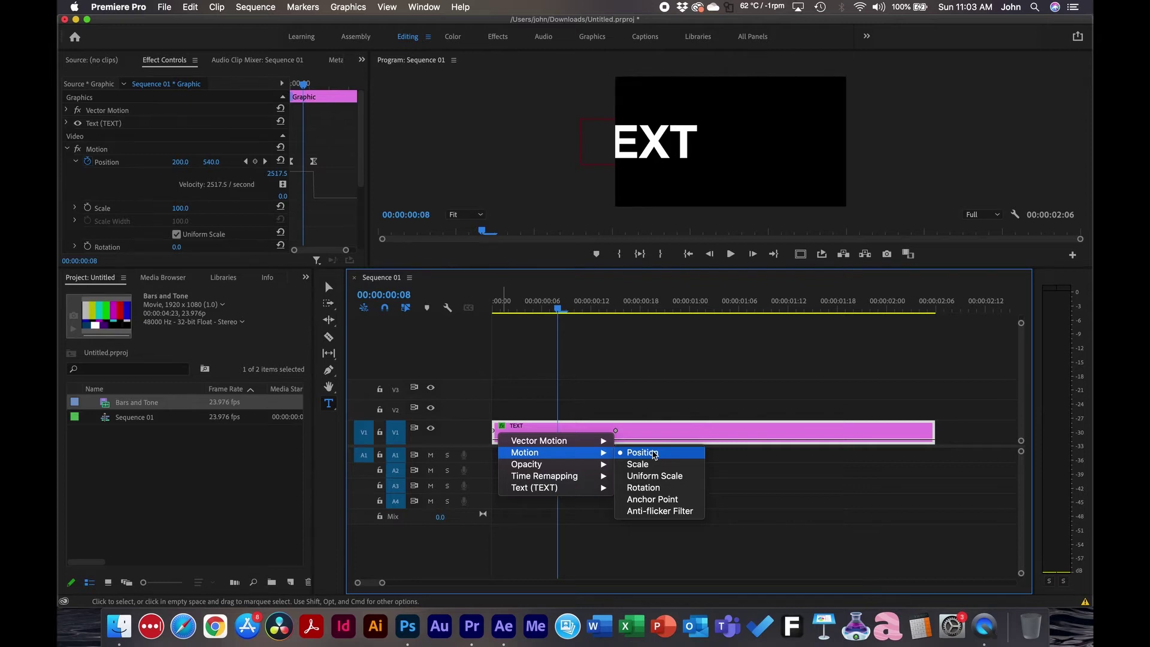
{"action": "left_click", "coordinate": [653, 451]}
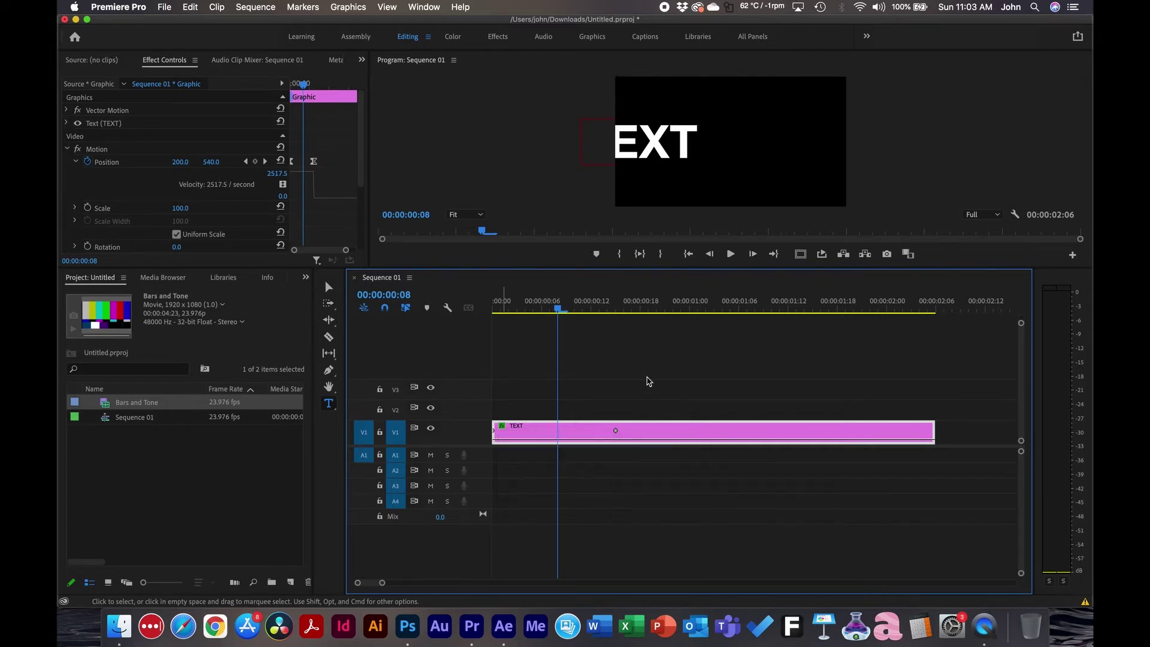
{"action": "double_click", "coordinate": [455, 422]}
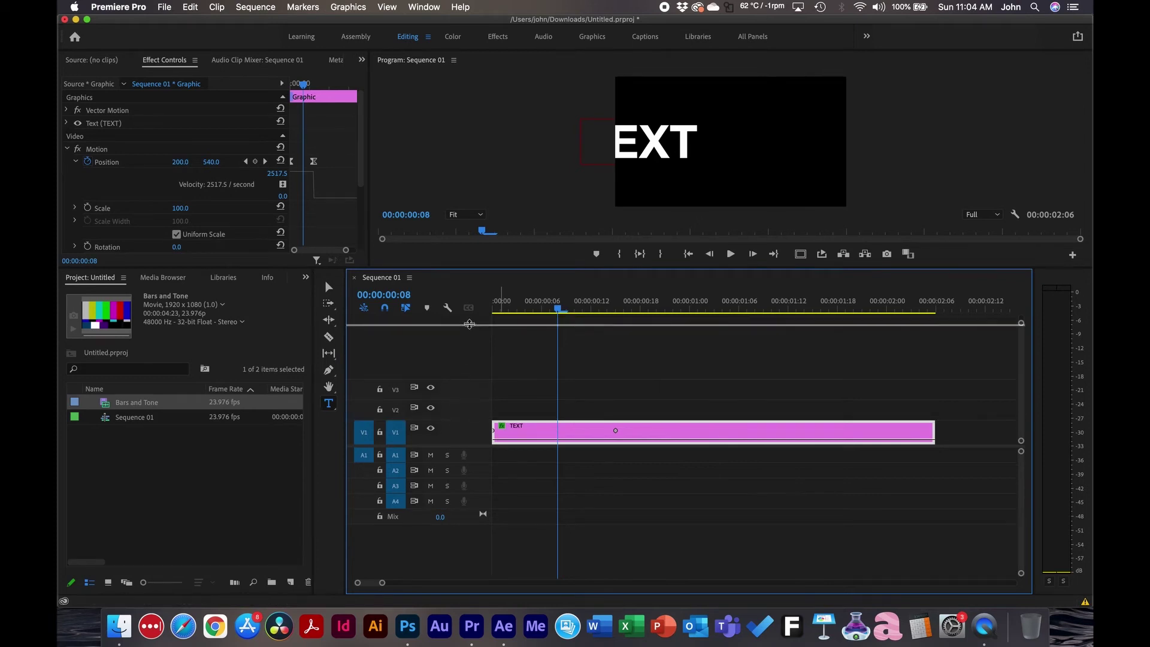
{"action": "scroll", "coordinate": [594, 390], "scroll_direction": "right", "scroll_amount": 1}
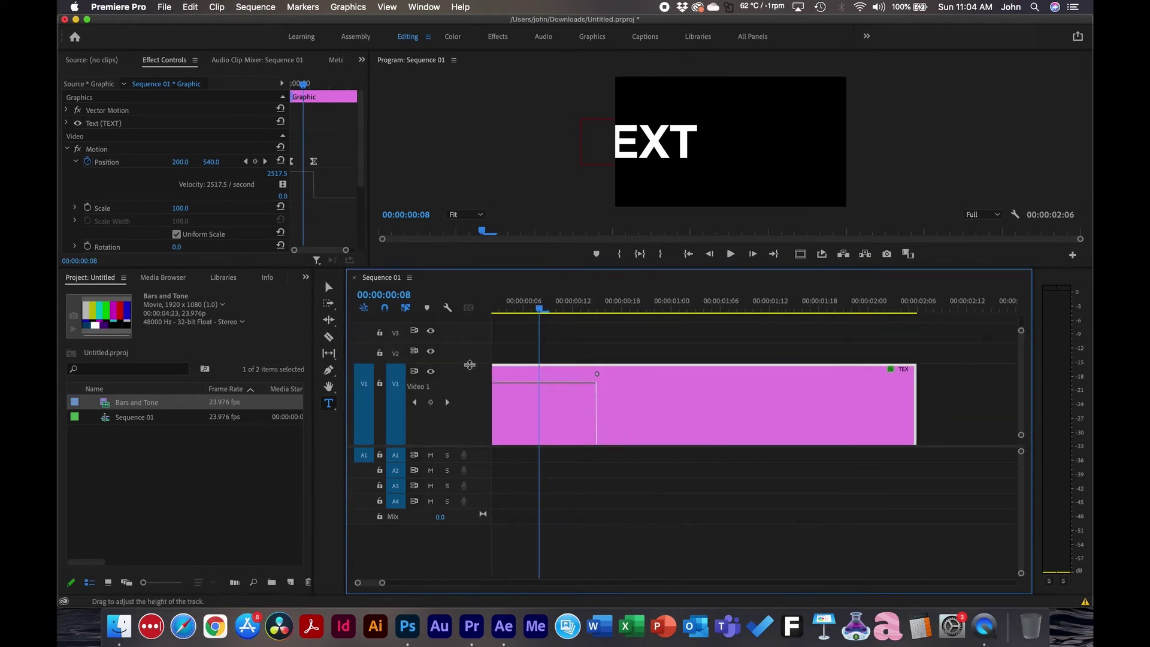
{"action": "left_click_drag", "start_coordinate": [471, 367], "coordinate": [471, 320]}
Bend the position line at the 15-frame keyframe into a smooth ease.
{"action": "key", "text": "grave"}
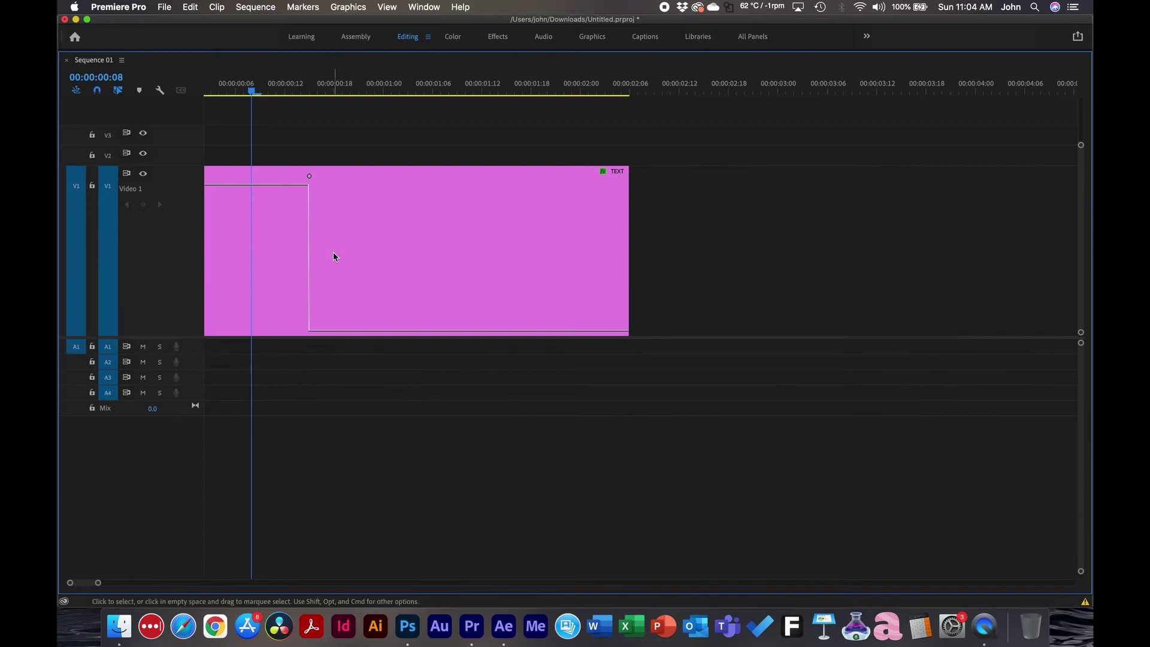
{"action": "key", "text": "equal"}
{"action": "left_click", "coordinate": [451, 176]}
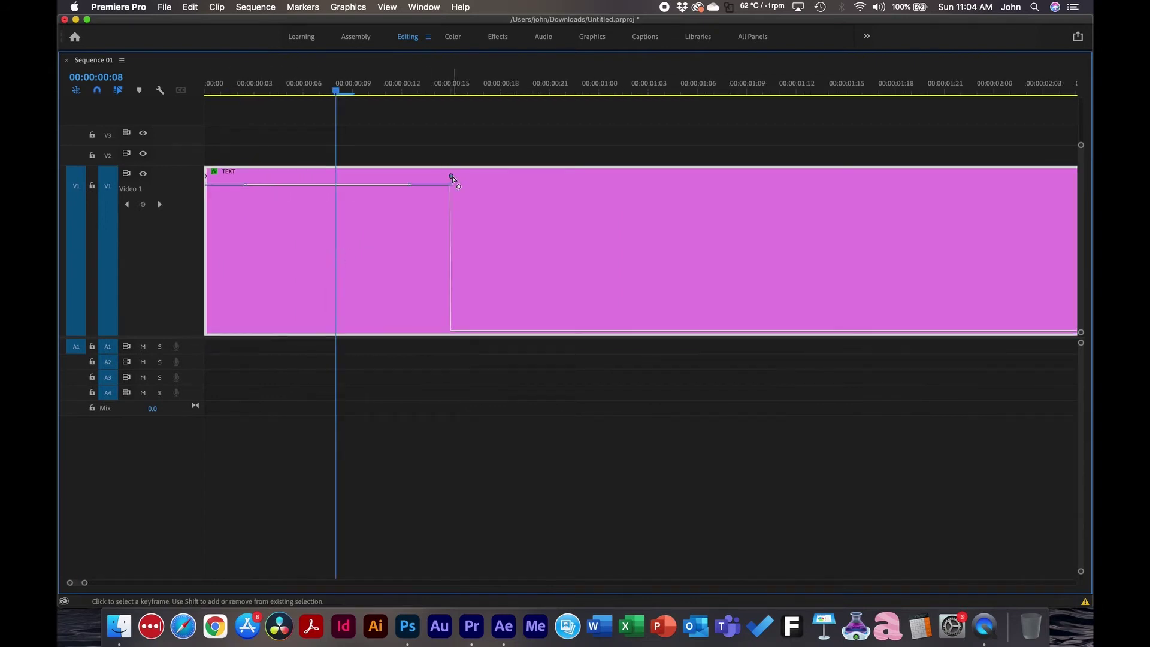
{"action": "left_click_drag", "start_coordinate": [411, 187], "coordinate": [411, 313]}
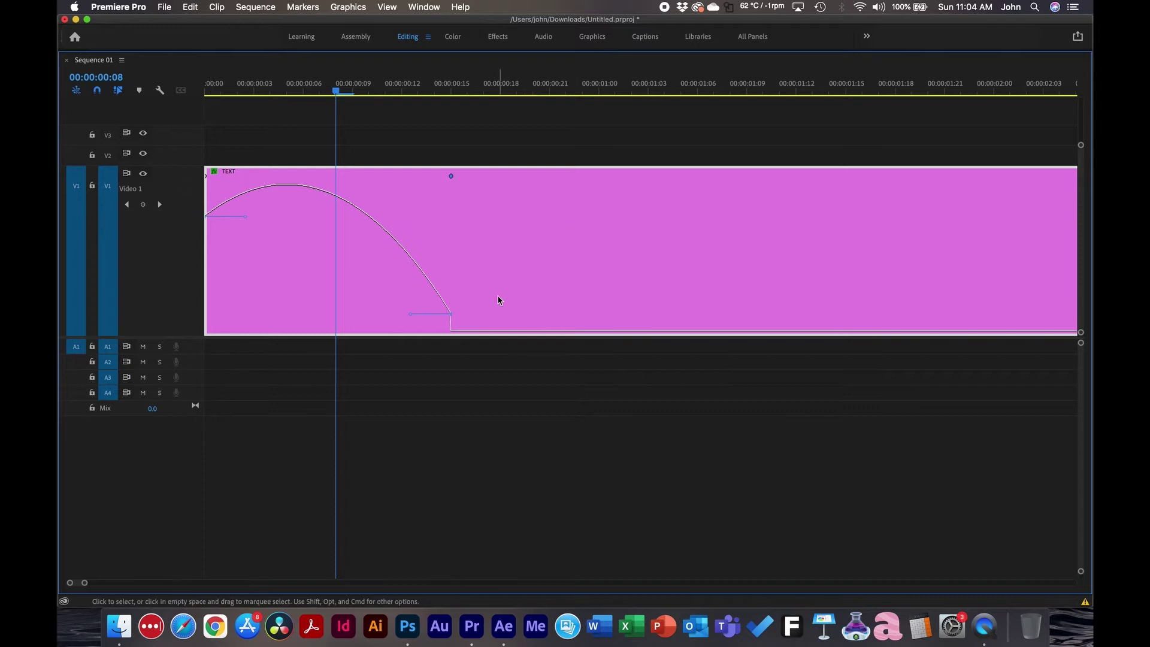
Restore the panel layout and play the TEXT title animation from the start.
{"action": "key", "text": "grave"}
{"action": "key", "text": "Home"}
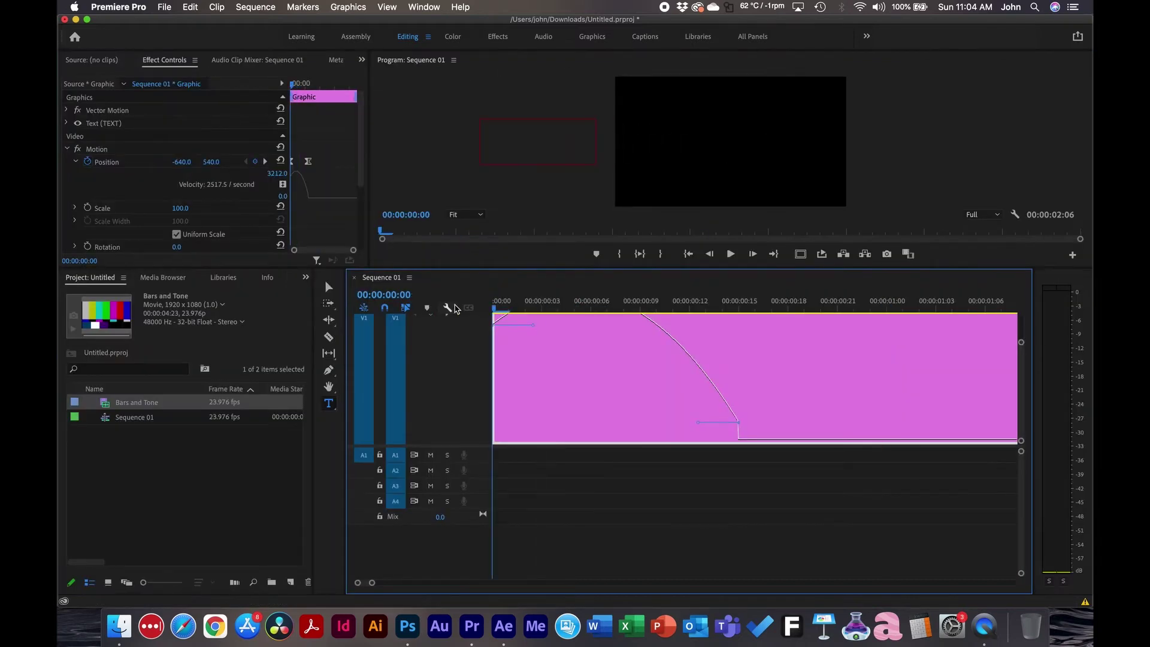
{"action": "key", "text": "space"}
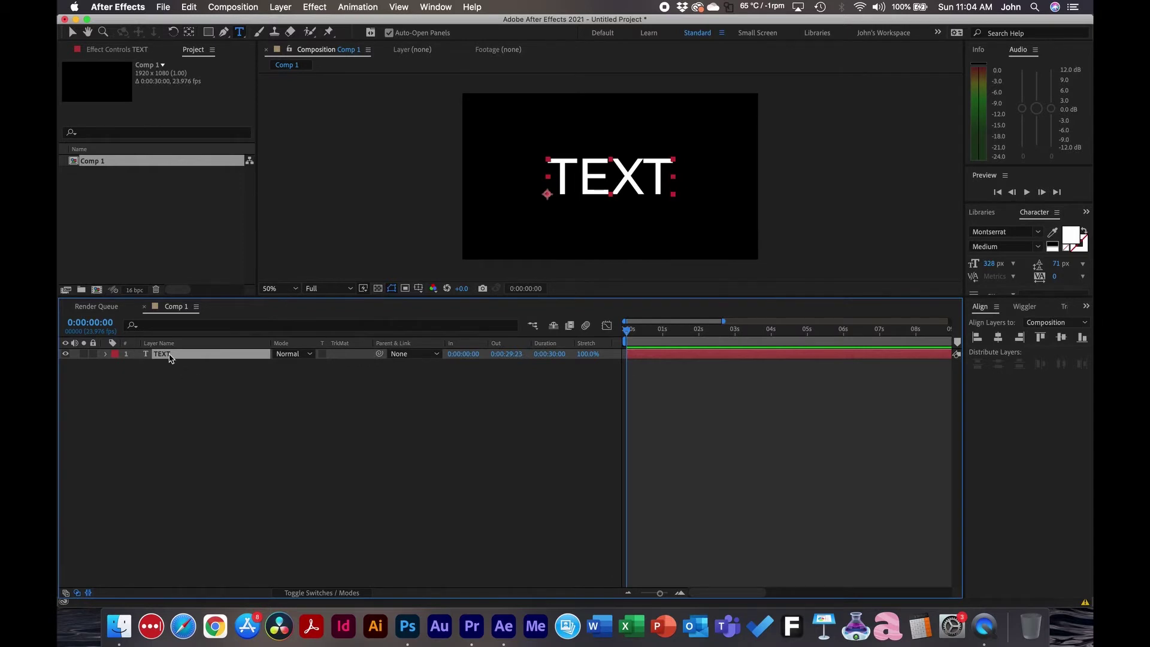
Separate the TEXT layer's Position into X Position 552.8 and Y Position 655.6.
{"action": "key", "text": "p"}
{"action": "left_click", "coordinate": [170, 366]}
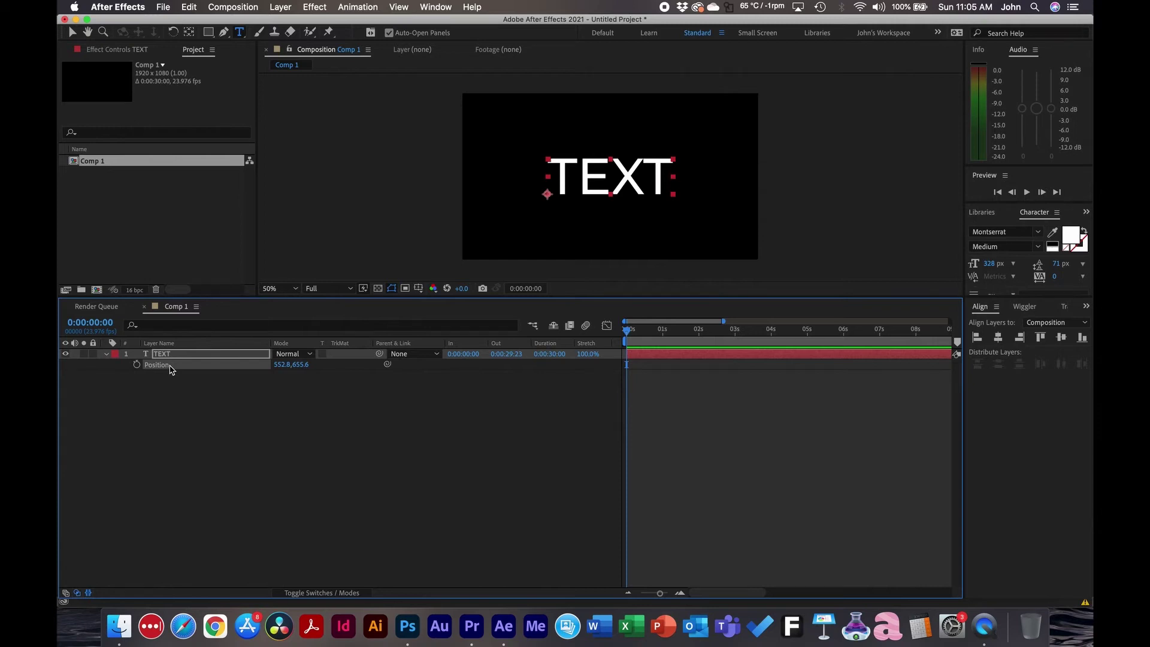
{"action": "right_click", "coordinate": [170, 368]}
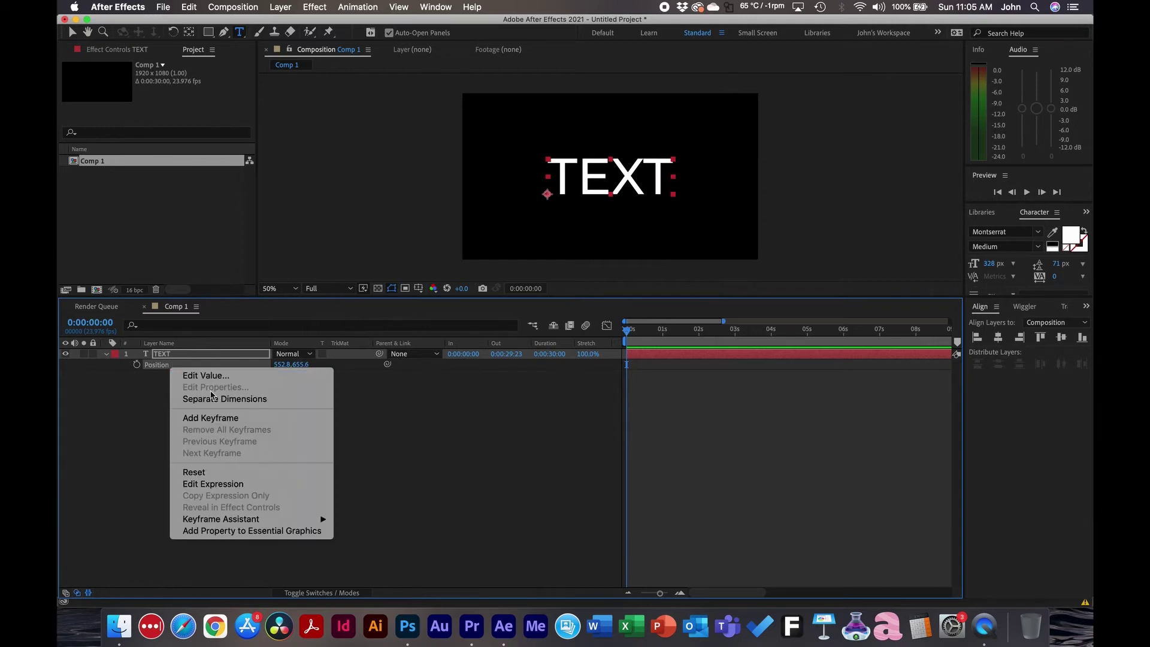
{"action": "left_click", "coordinate": [213, 398]}
{"action": "left_click", "coordinate": [211, 426]}
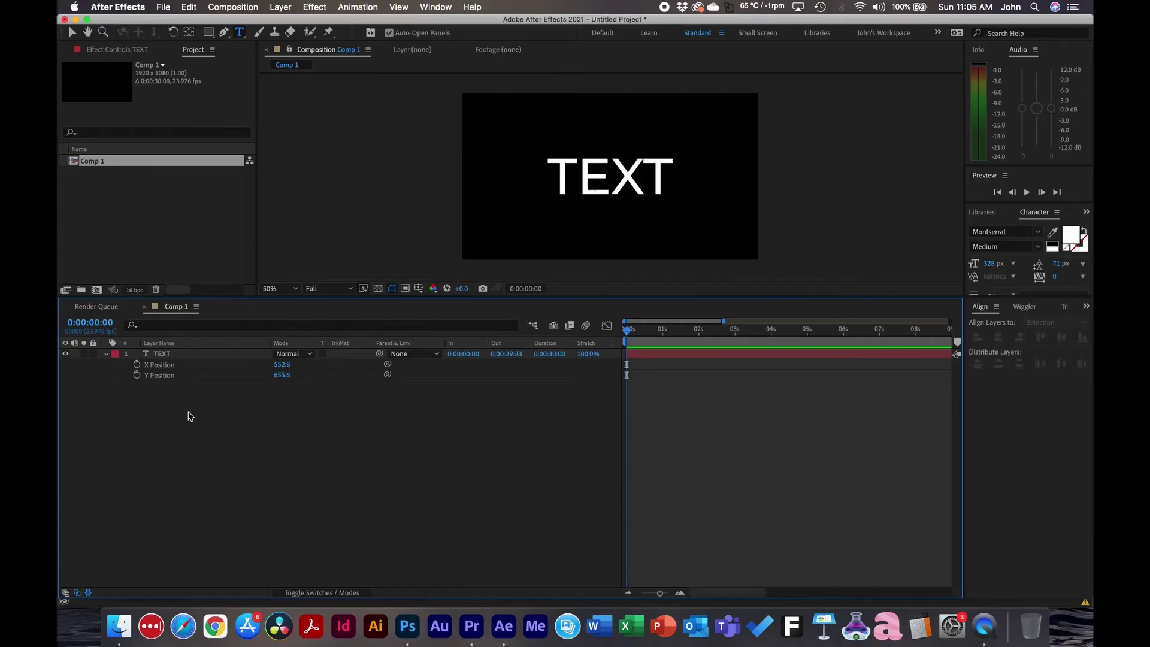
Start X Position keyframing and add a 552.8 keyframe at 15 frames.
{"action": "left_click", "coordinate": [174, 375]}
{"action": "left_click", "coordinate": [168, 366]}
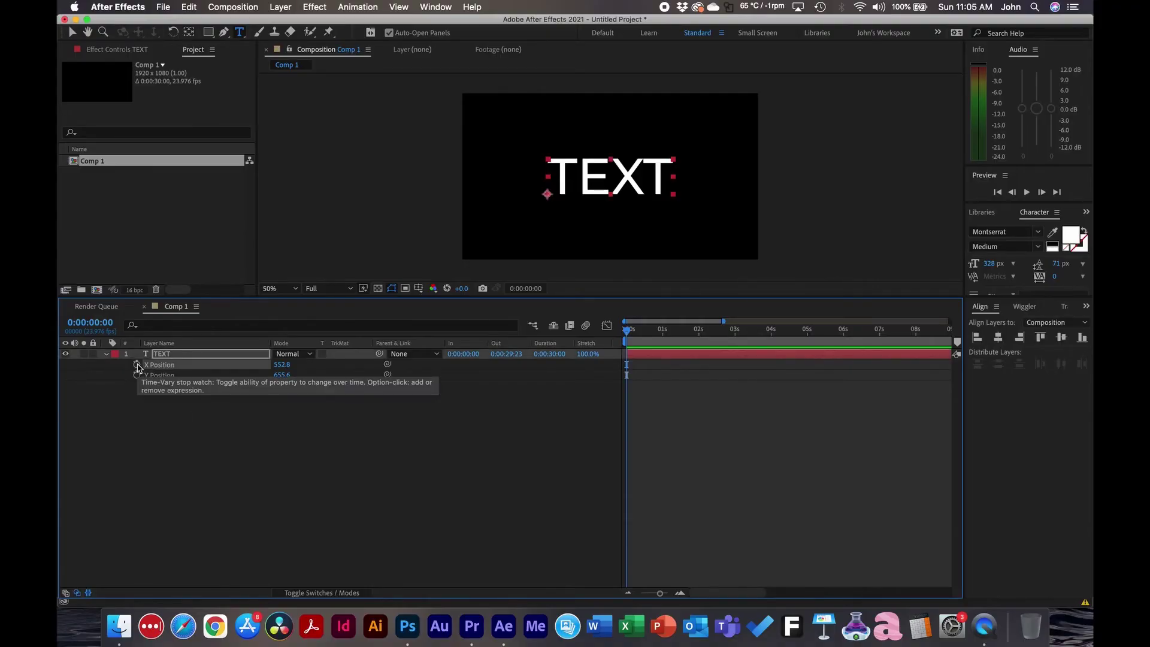
{"action": "left_click", "coordinate": [137, 365]}
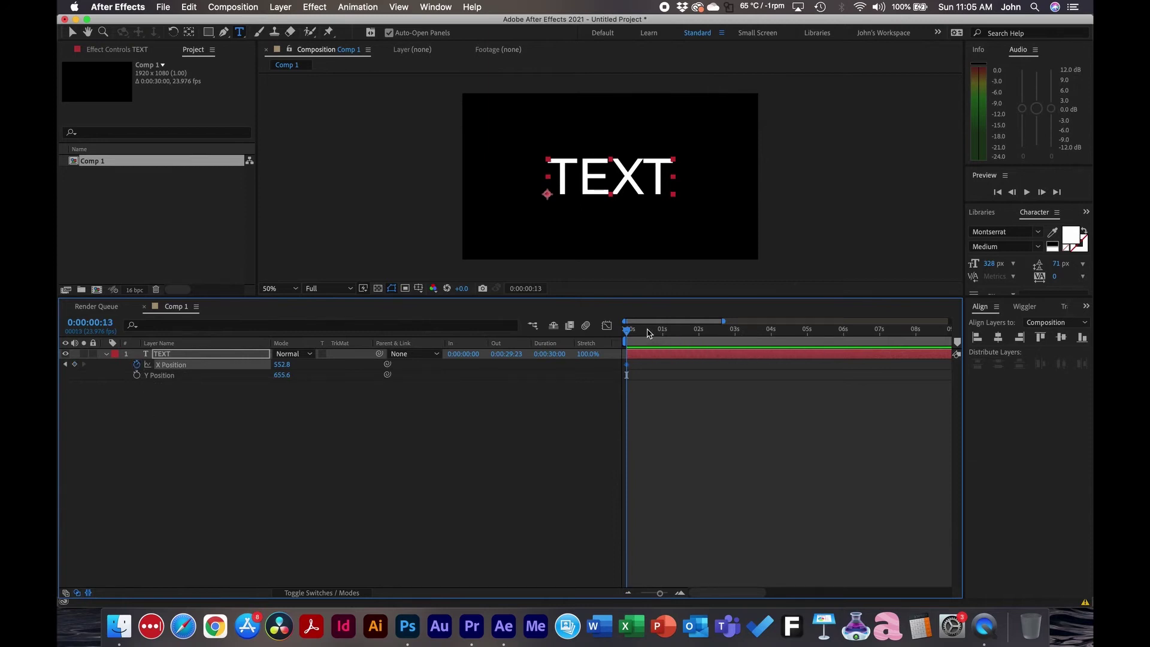
{"action": "left_click_drag", "start_coordinate": [647, 329], "coordinate": [650, 329]}
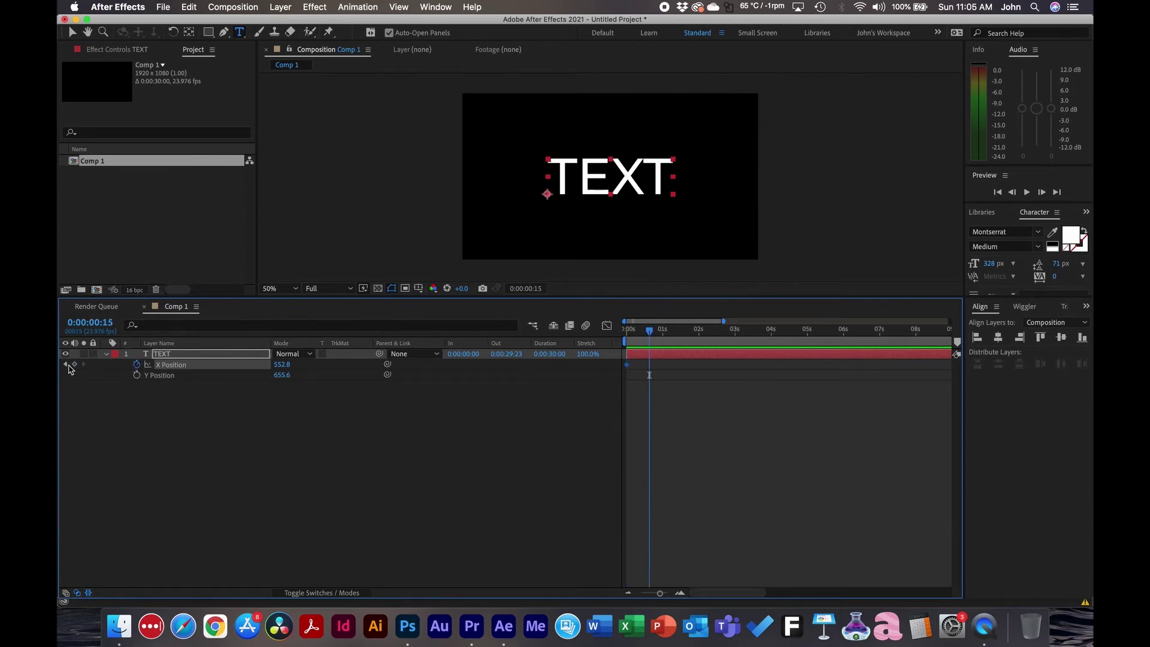
Set X Position to -907.2 at frame 0 and preview the slide-in.
{"action": "left_click", "coordinate": [66, 365]}
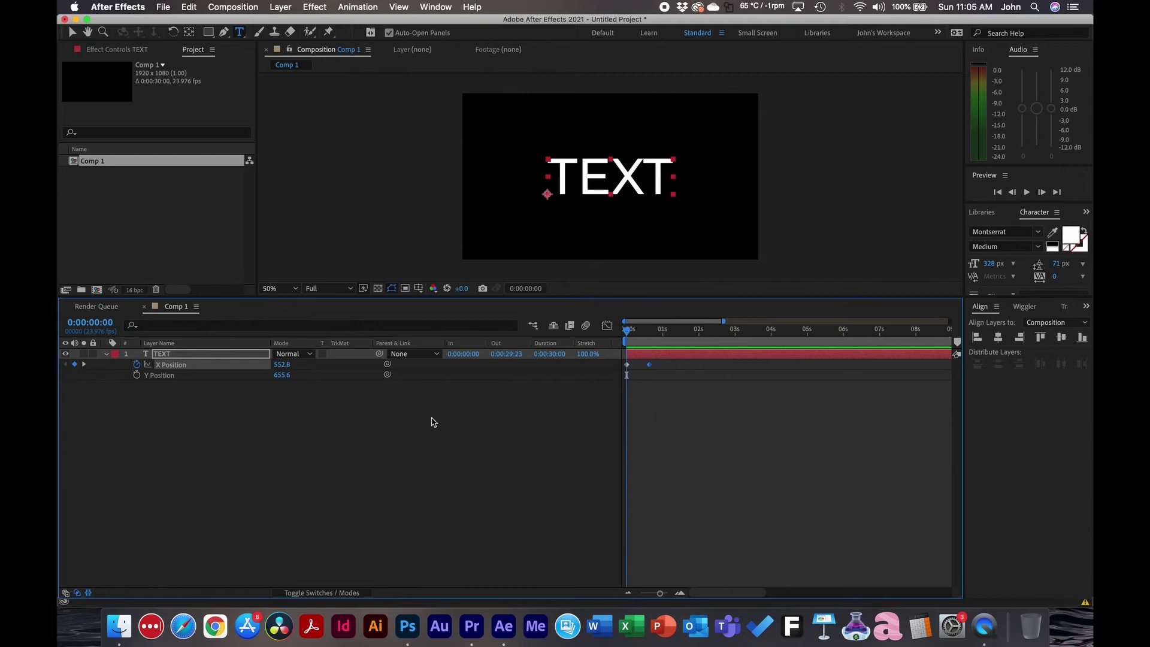
{"action": "left_click_drag", "start_coordinate": [282, 365], "coordinate": [206, 366]}
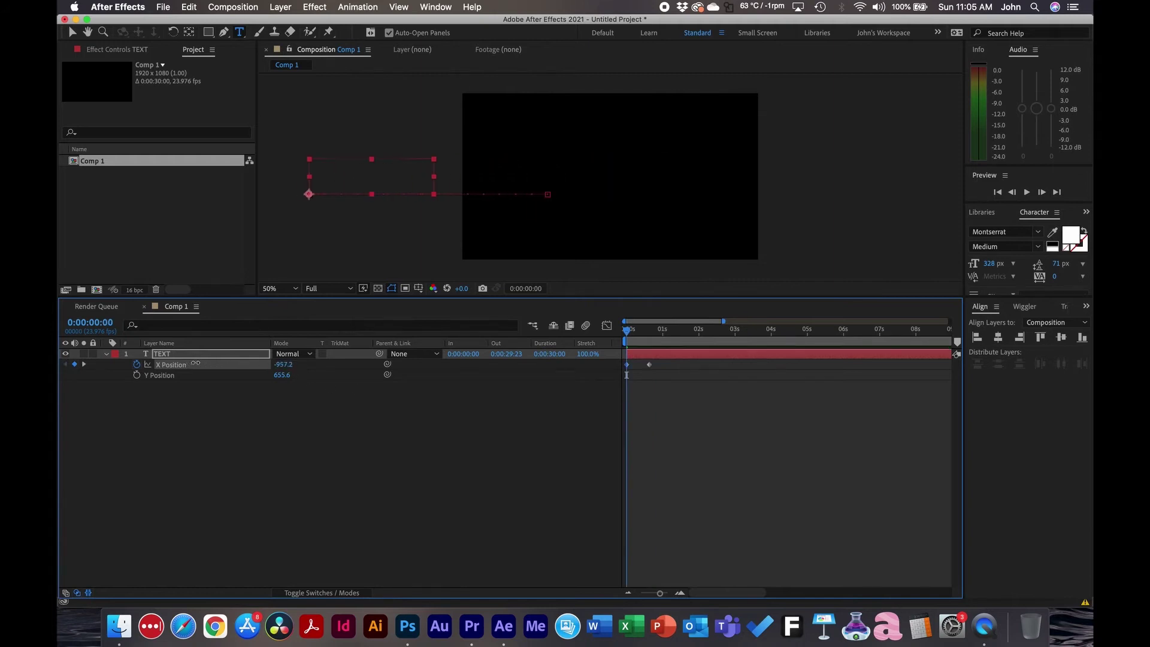
{"action": "key", "text": "space"}
{"action": "left_click", "coordinate": [565, 512]}
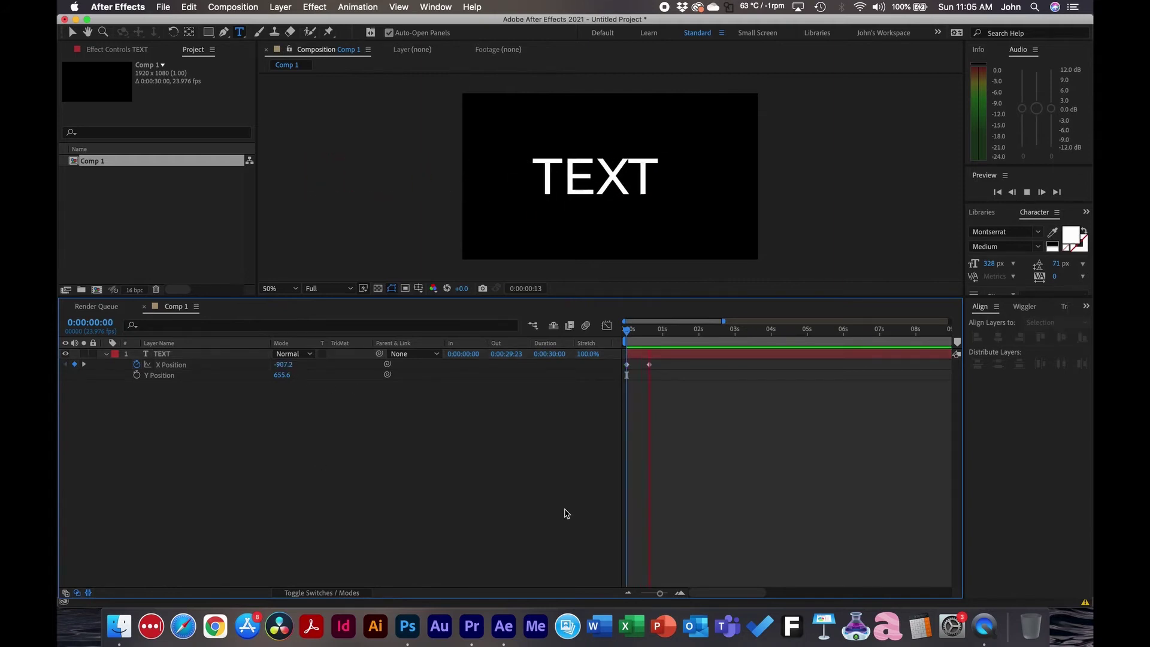
{"action": "key", "text": "space"}
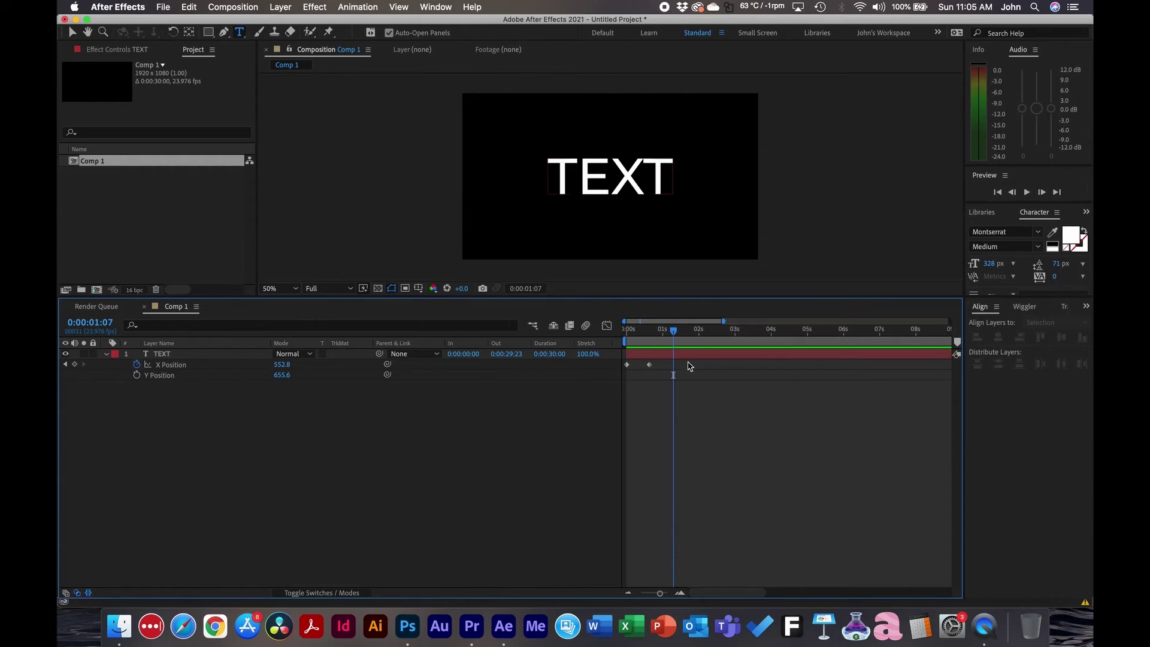
Apply Easy Ease to both X Position keyframes.
{"action": "left_click_drag", "start_coordinate": [691, 365], "coordinate": [589, 385]}
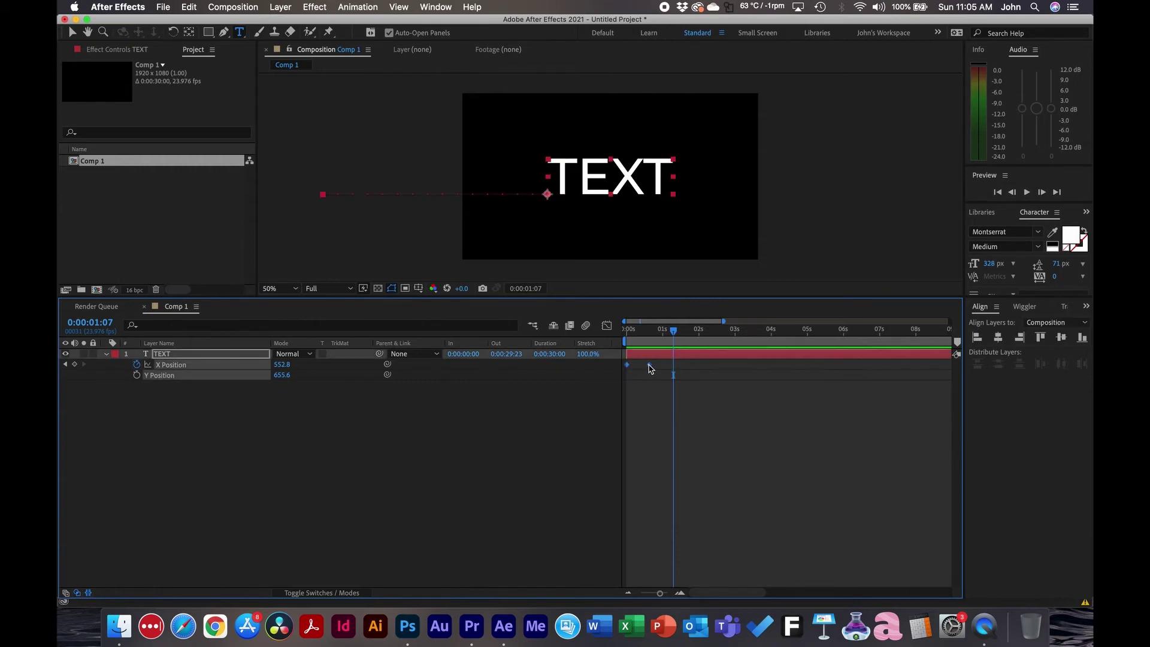
{"action": "right_click", "coordinate": [649, 365]}
{"action": "mouse_move", "coordinate": [723, 507]}
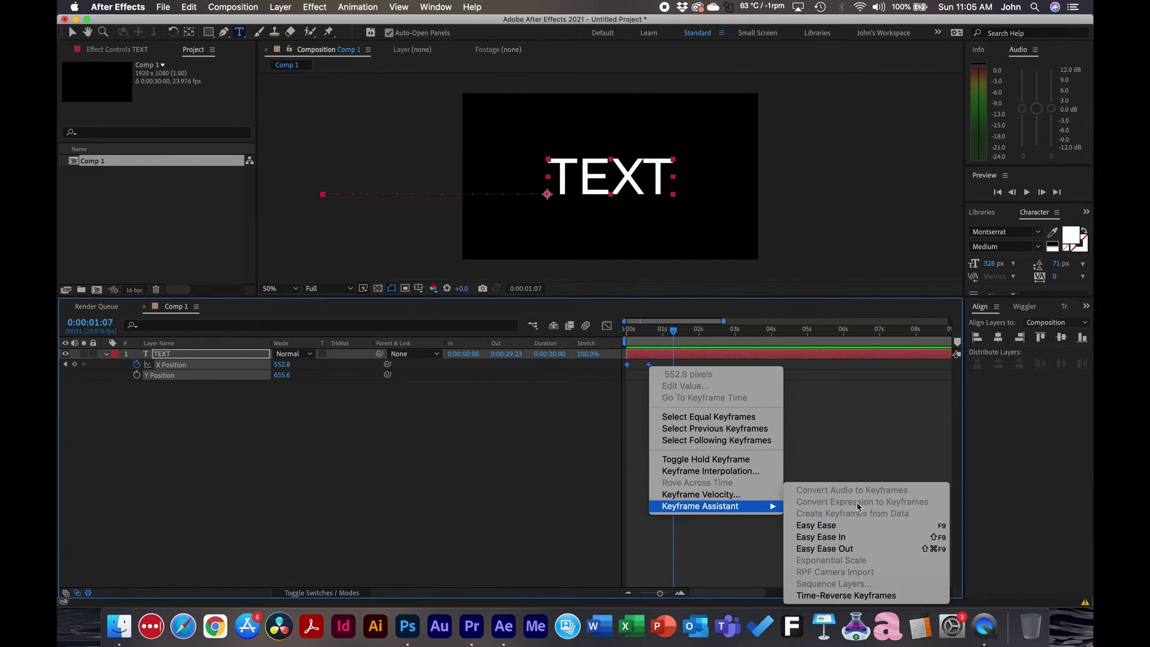
{"action": "left_click", "coordinate": [857, 525]}
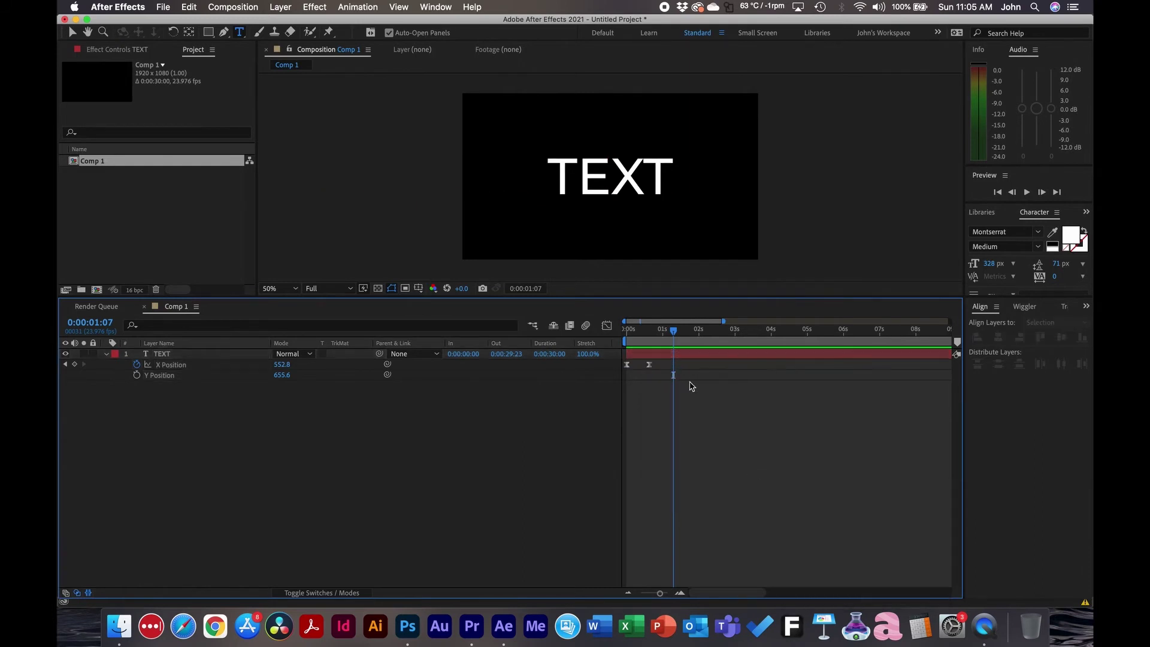
Zoom into the first two seconds and preview the eased slide-in from the start.
{"action": "key", "text": "Home"}
{"action": "key", "text": "equal"}
{"action": "key", "text": "equal"}
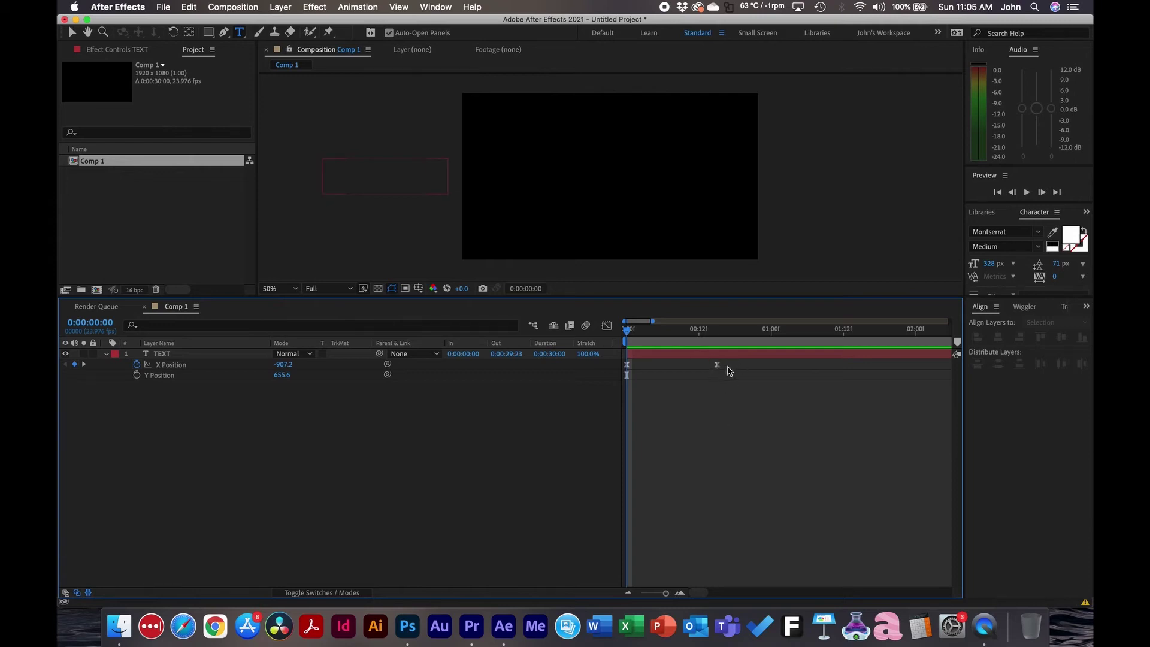
{"action": "key", "text": "space"}
{"action": "key", "text": "space"}
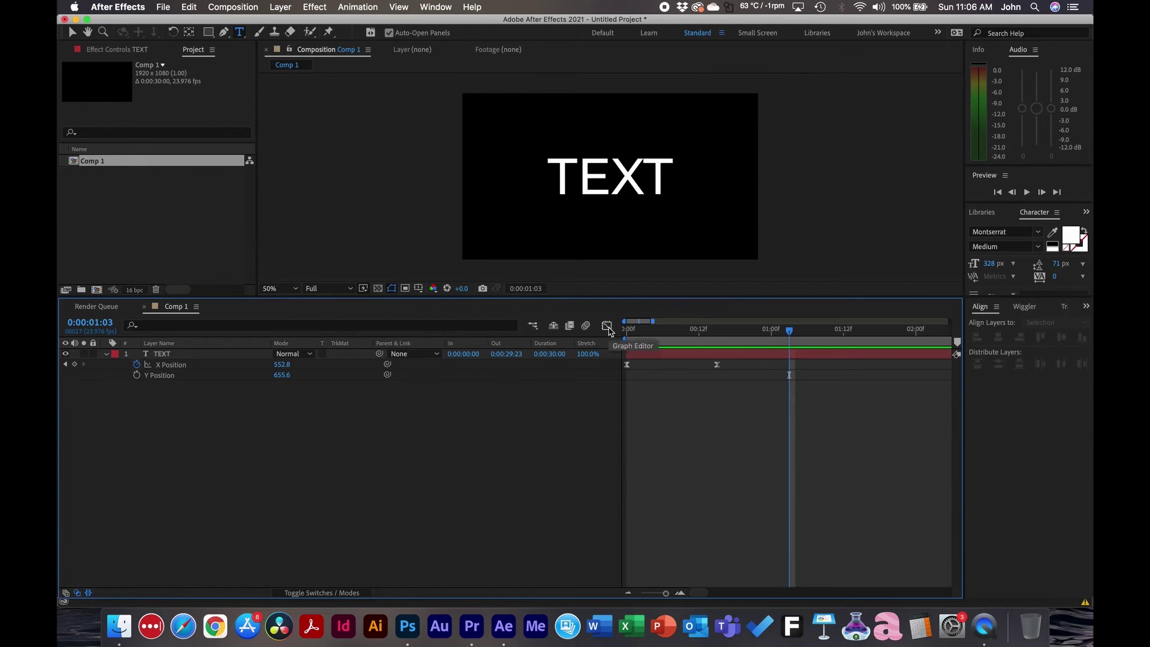
Show the X Position speed curve in the Graph Editor, inspecting frames 7 and 3.
{"action": "left_click", "coordinate": [607, 326]}
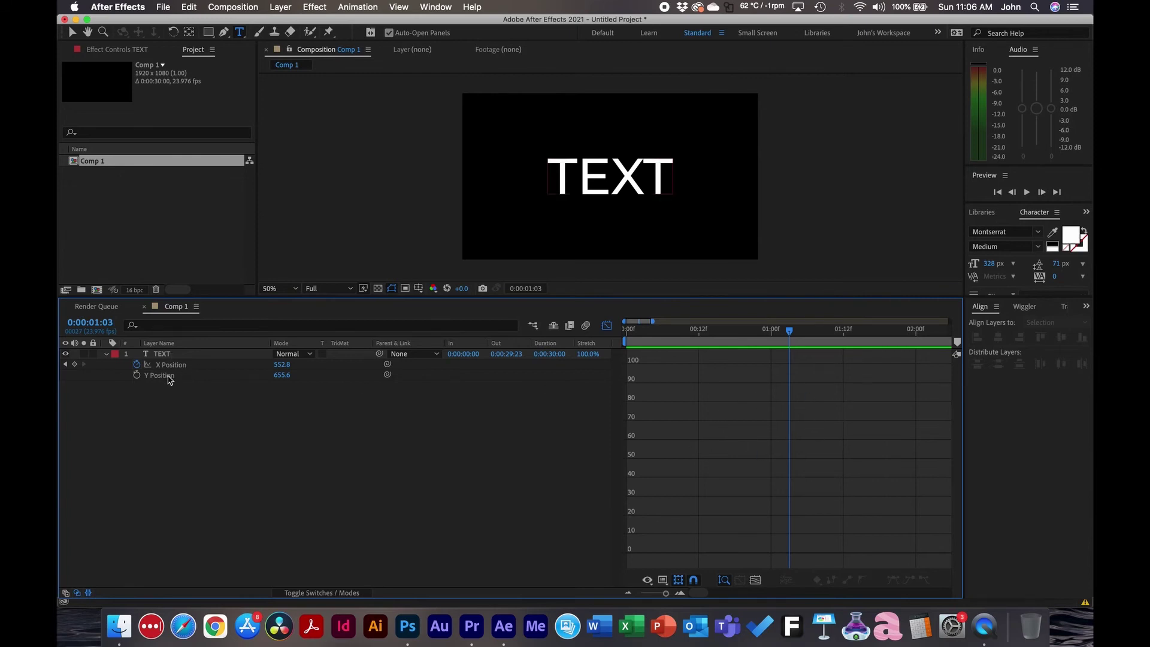
{"action": "left_click", "coordinate": [167, 375]}
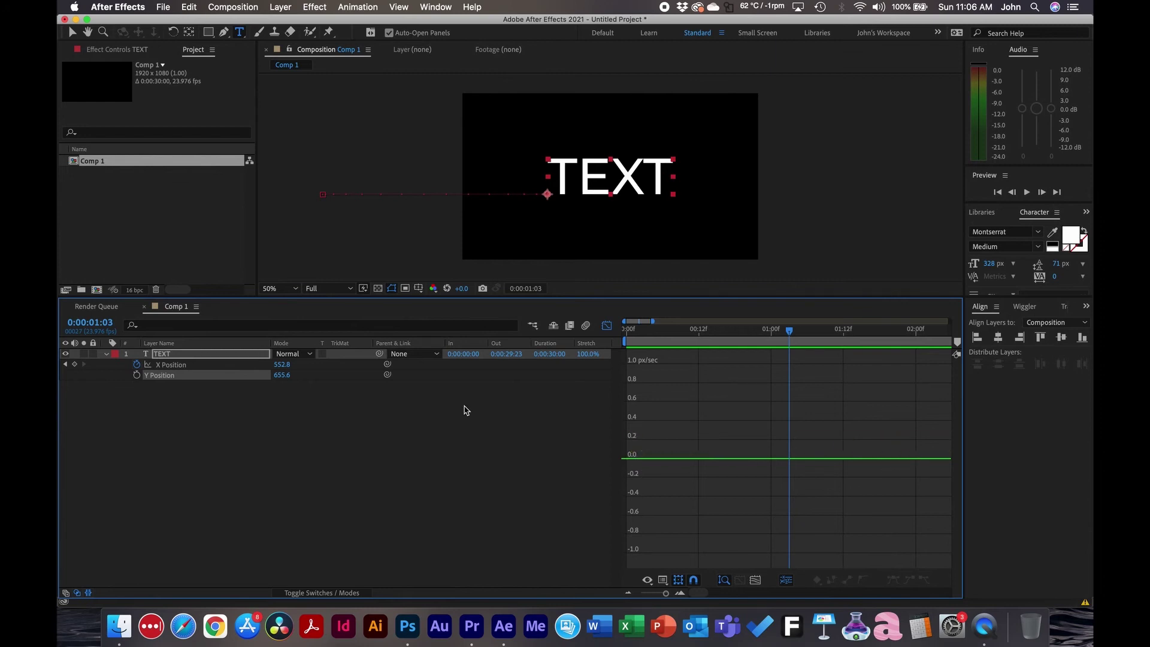
{"action": "left_click", "coordinate": [190, 367]}
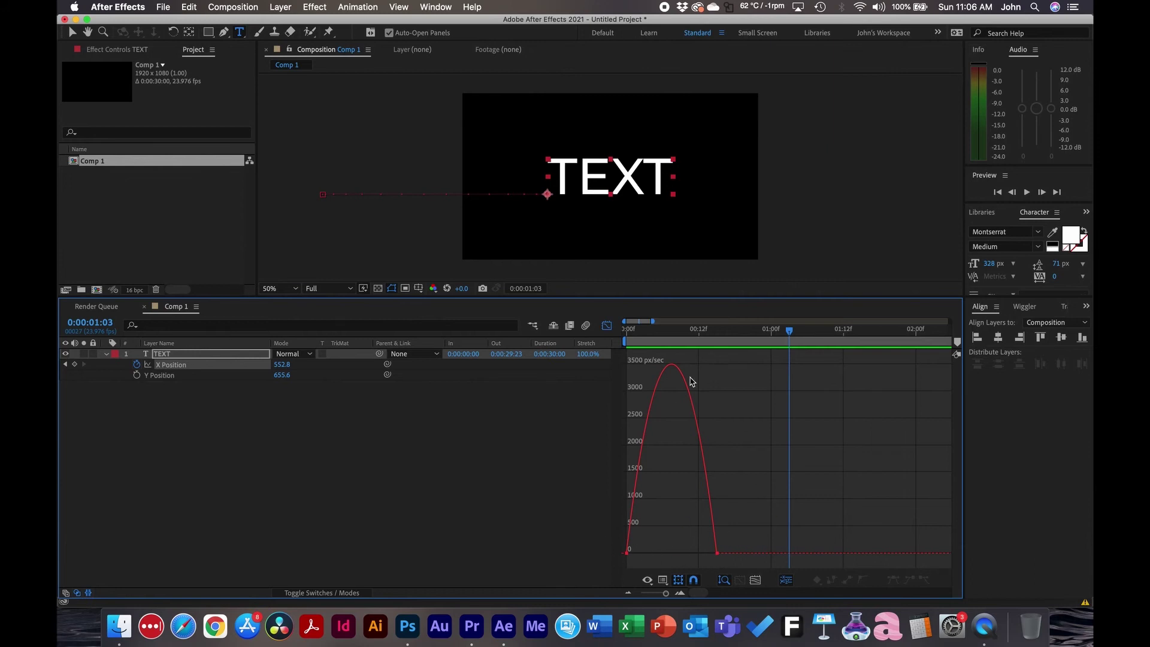
{"action": "left_click", "coordinate": [670, 332]}
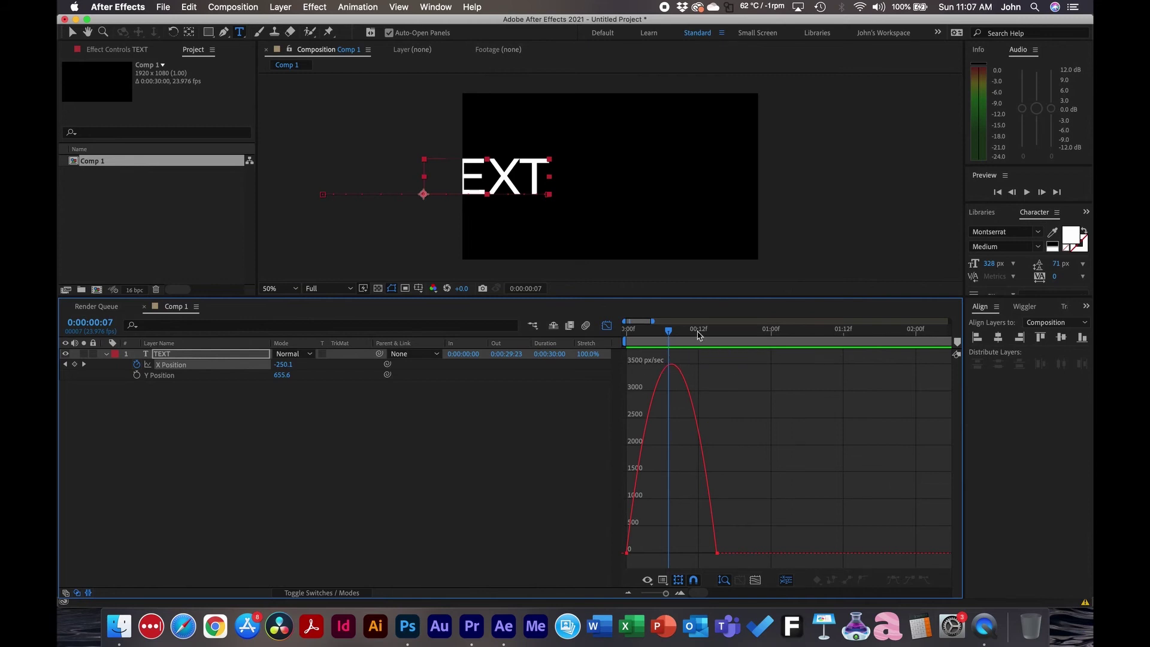
{"action": "left_click_drag", "start_coordinate": [659, 331], "coordinate": [644, 333]}
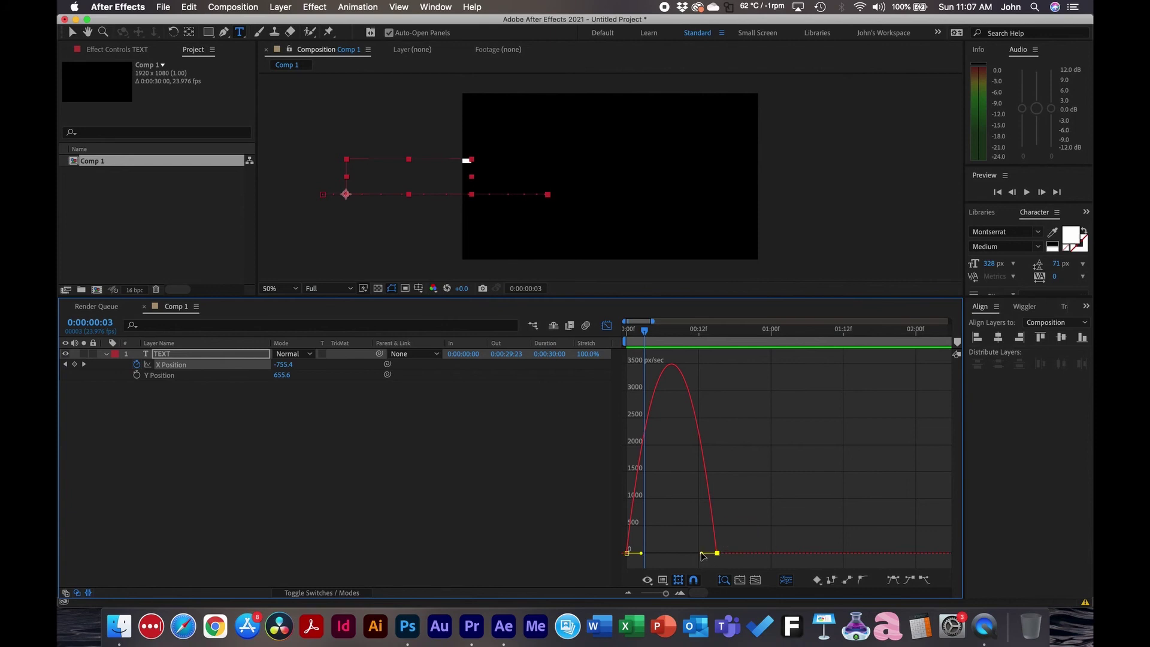
Stretch the end keyframe's influence to about 99%, then preview from frame 0.
{"action": "left_click_drag", "start_coordinate": [702, 553], "coordinate": [678, 561]}
{"action": "key", "text": "equal"}
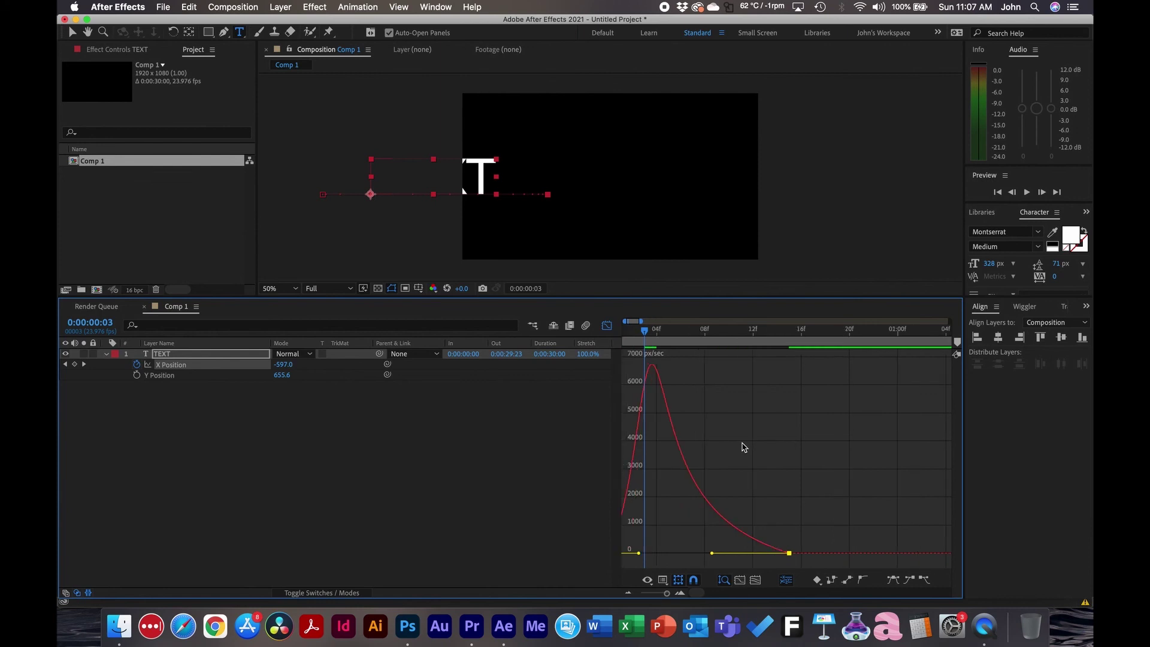
{"action": "scroll", "coordinate": [743, 447], "scroll_direction": "left", "scroll_amount": 2}
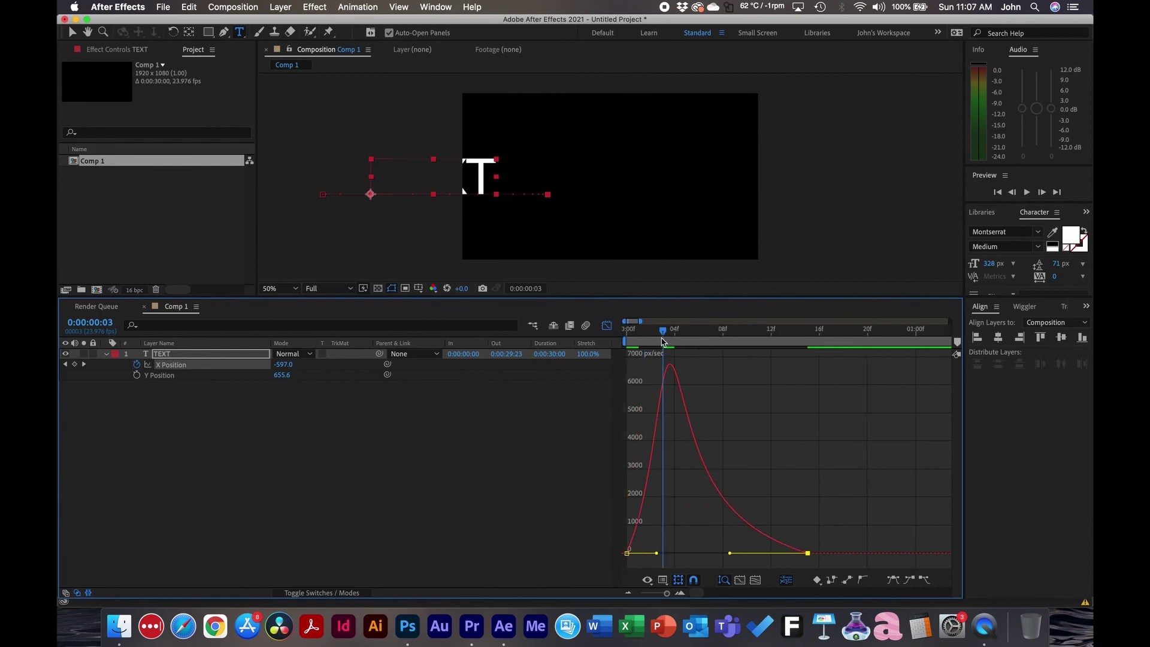
{"action": "left_click_drag", "start_coordinate": [660, 330], "coordinate": [615, 335]}
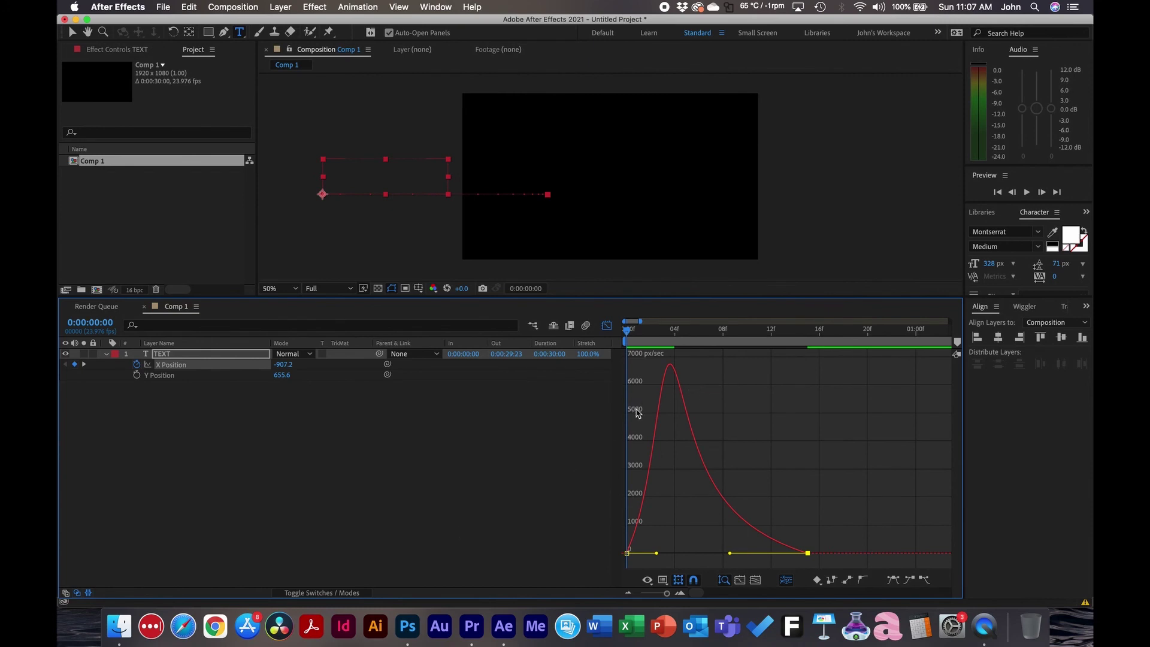
{"action": "mouse_move", "coordinate": [671, 376]}
{"action": "key", "text": "space"}
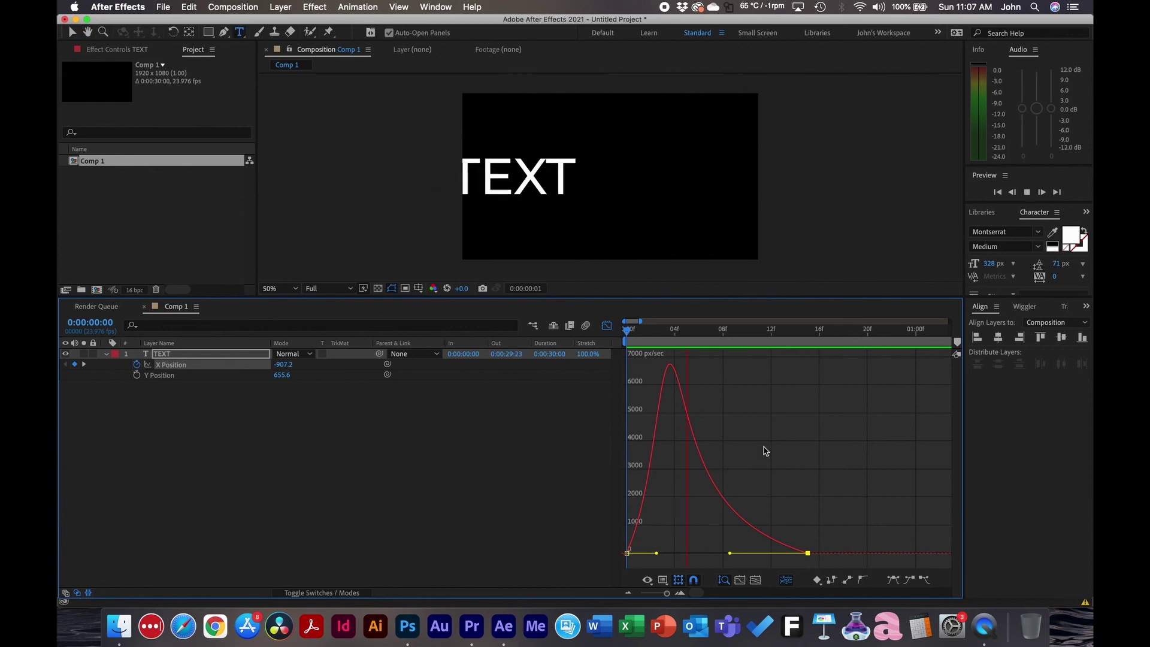